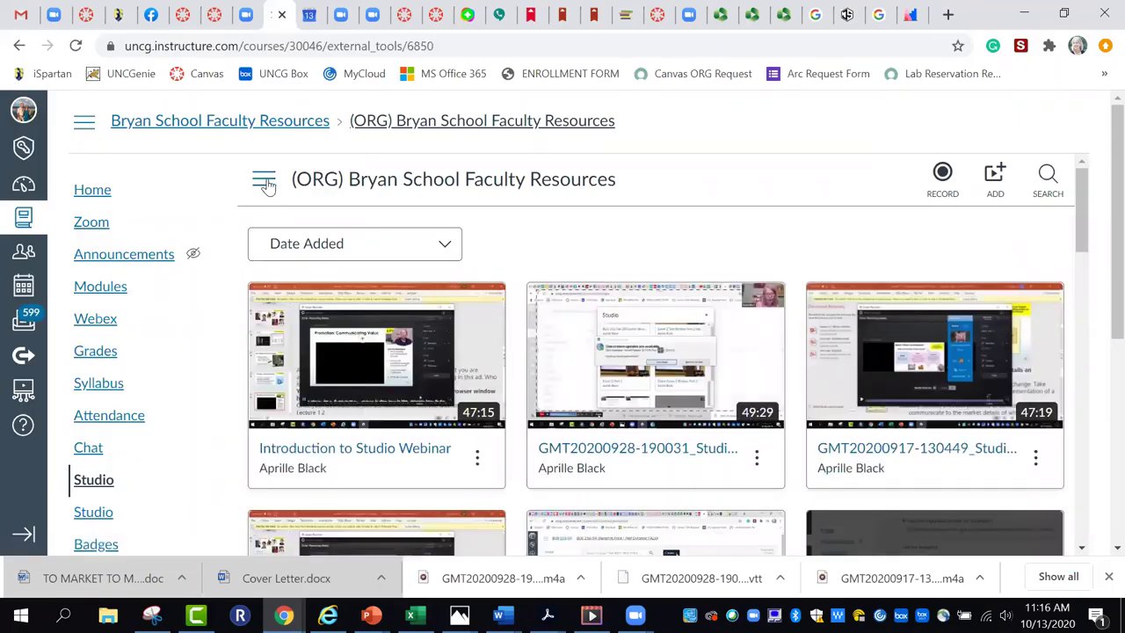
Step: Open My Library in Studio and look through its list of videos
left_click(267, 186)
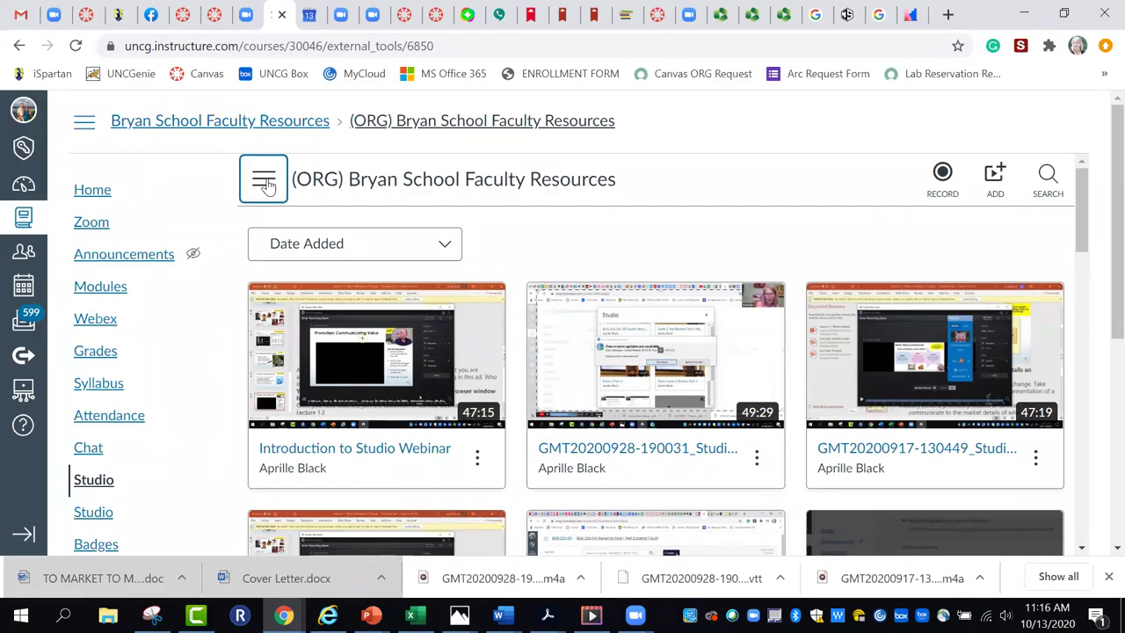
left_click(267, 186)
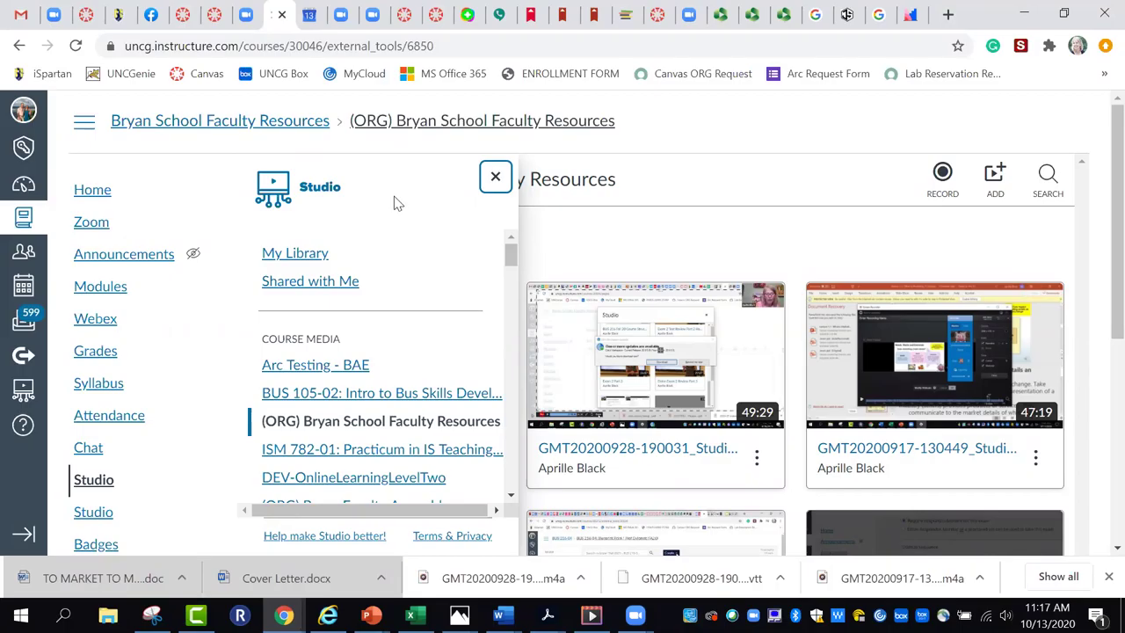
left_click(296, 255)
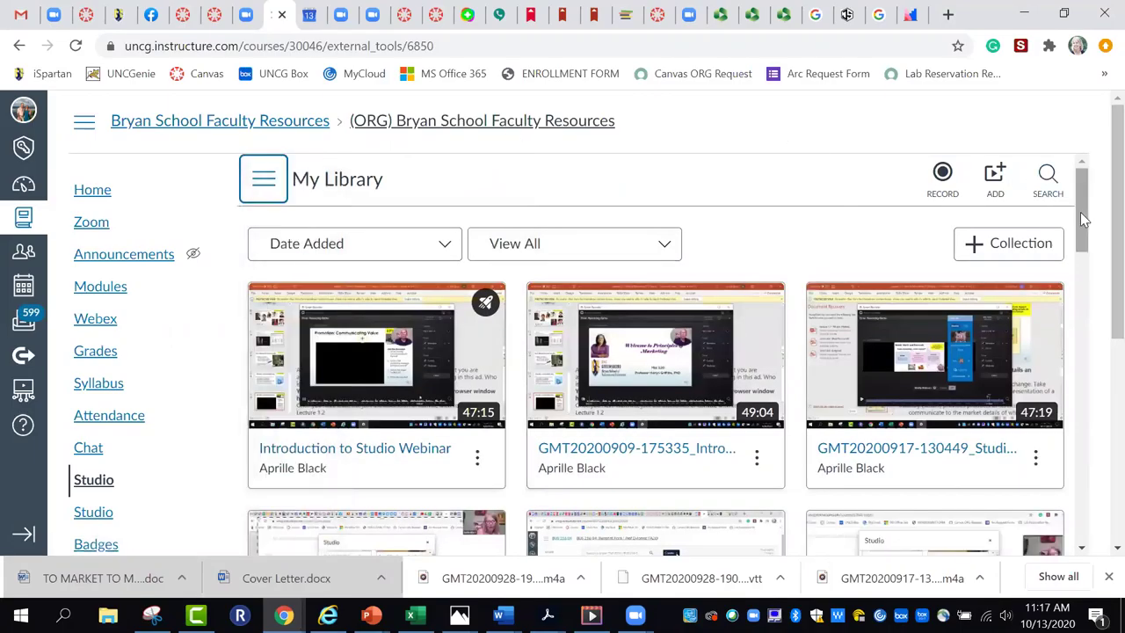
left_click_drag(1081, 215, 1097, 515)
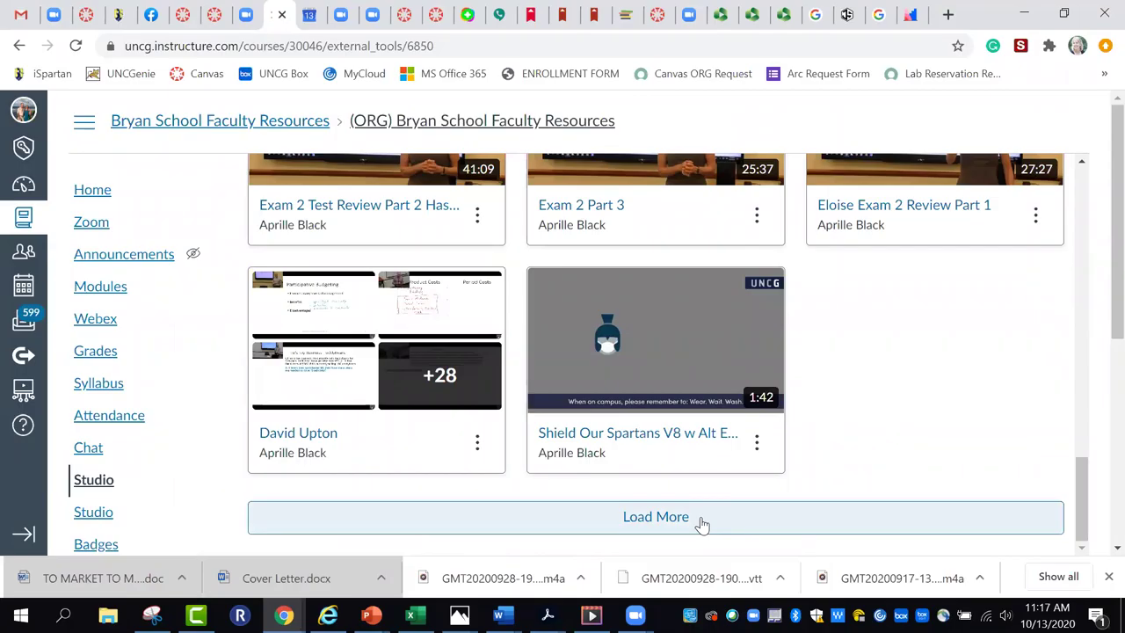
left_click_drag(1087, 489, 967, 103)
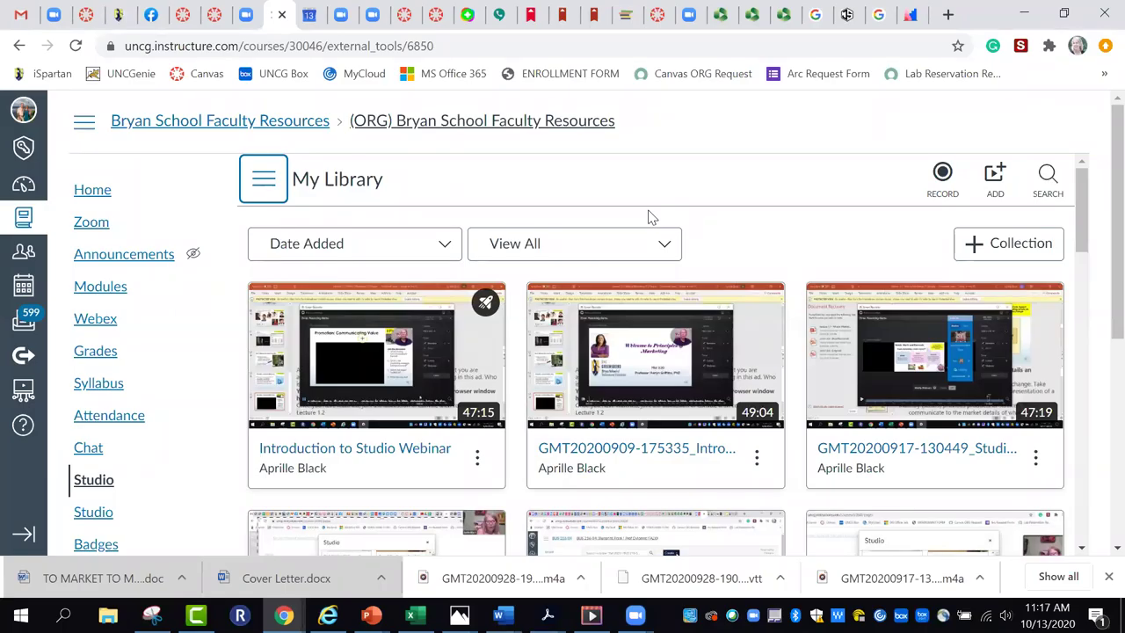
Step: Create a quiz for the Introduction to Studio Webinar video, titled "Studio Quizzing #2" with the description "Webinar presentation"
left_click(477, 457)
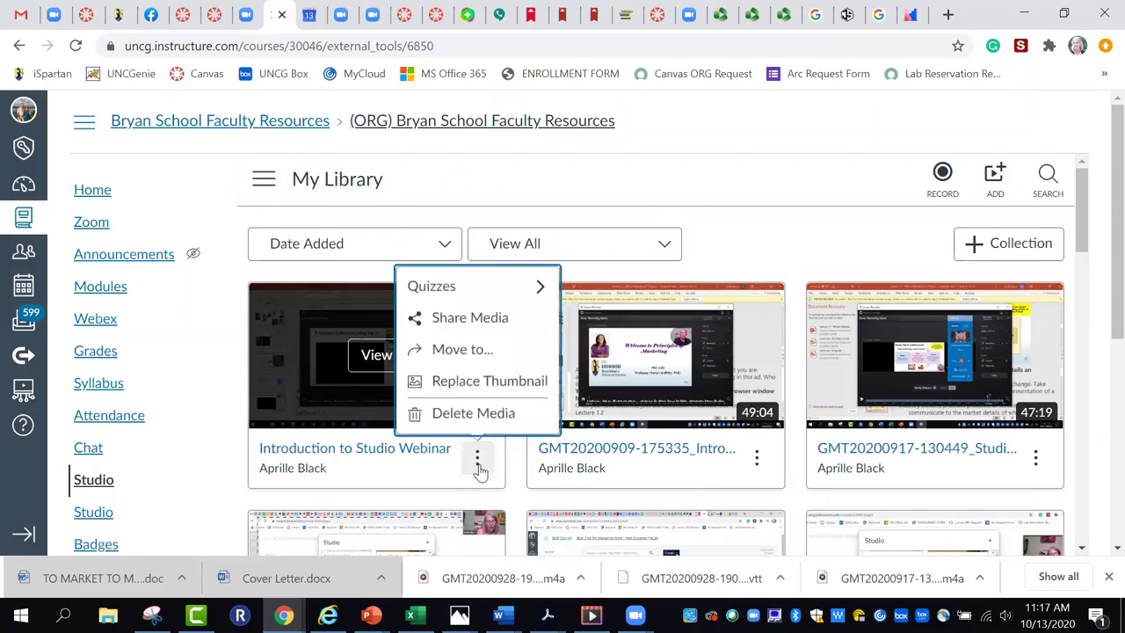
mouse_move(472, 289)
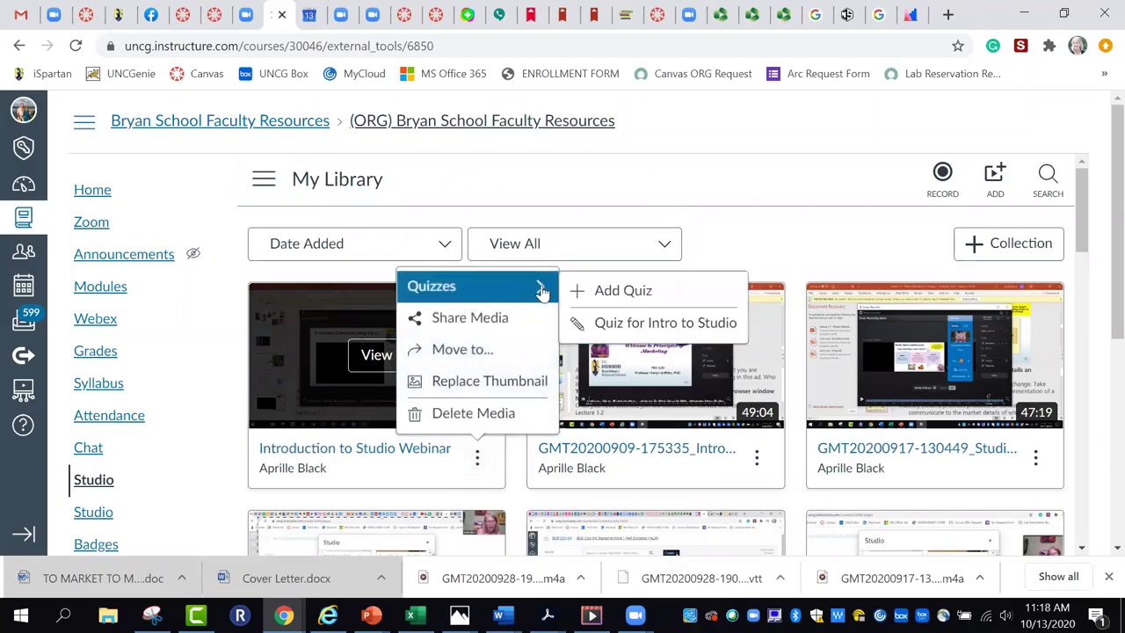
left_click(608, 294)
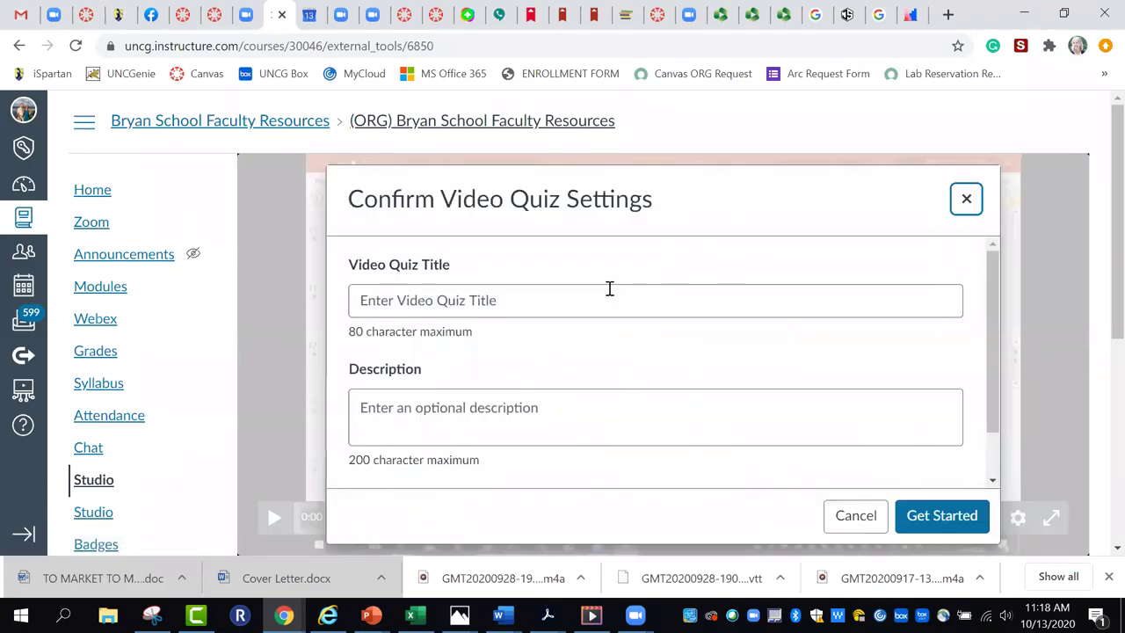
left_click(507, 302)
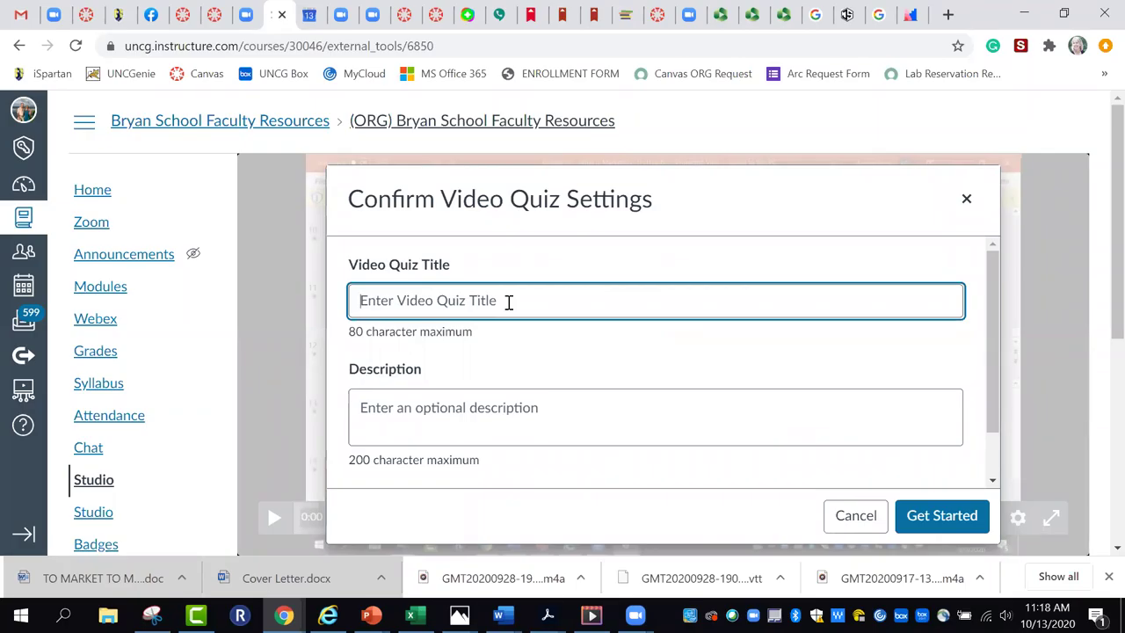
type("Studio Quizzing #2")
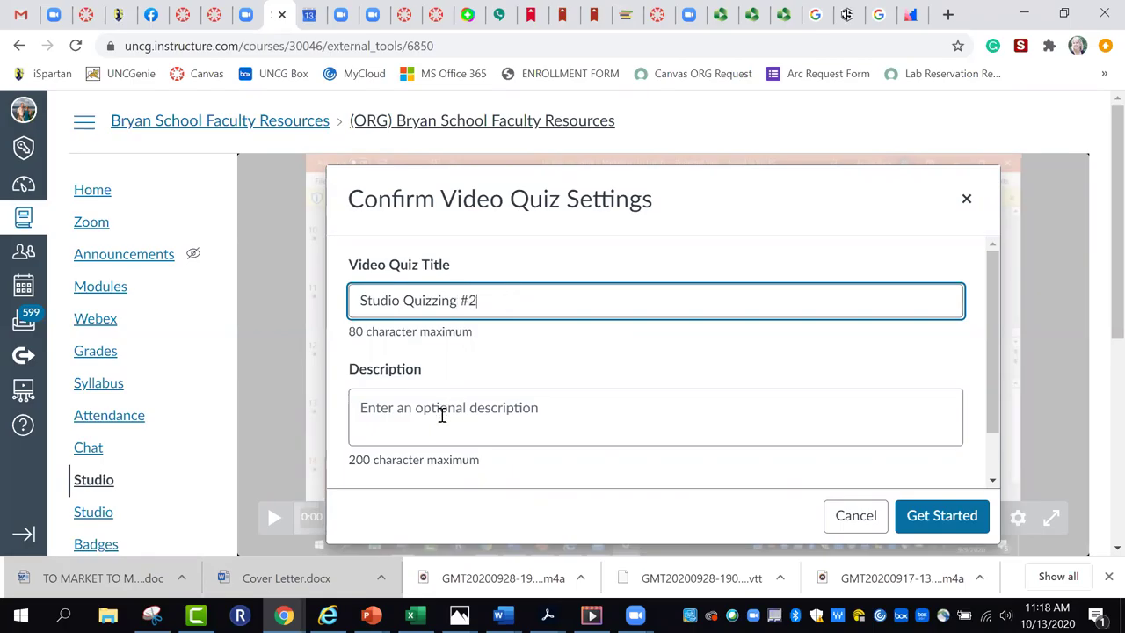
left_click(442, 415)
type("Webin")
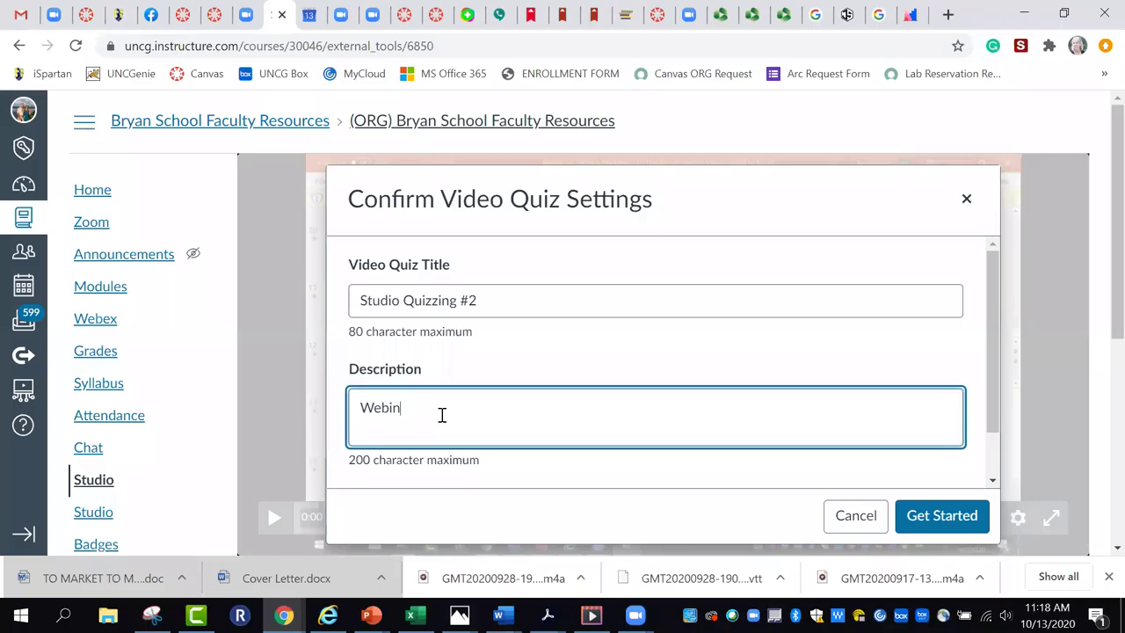
type("ar presentation")
left_click(945, 519)
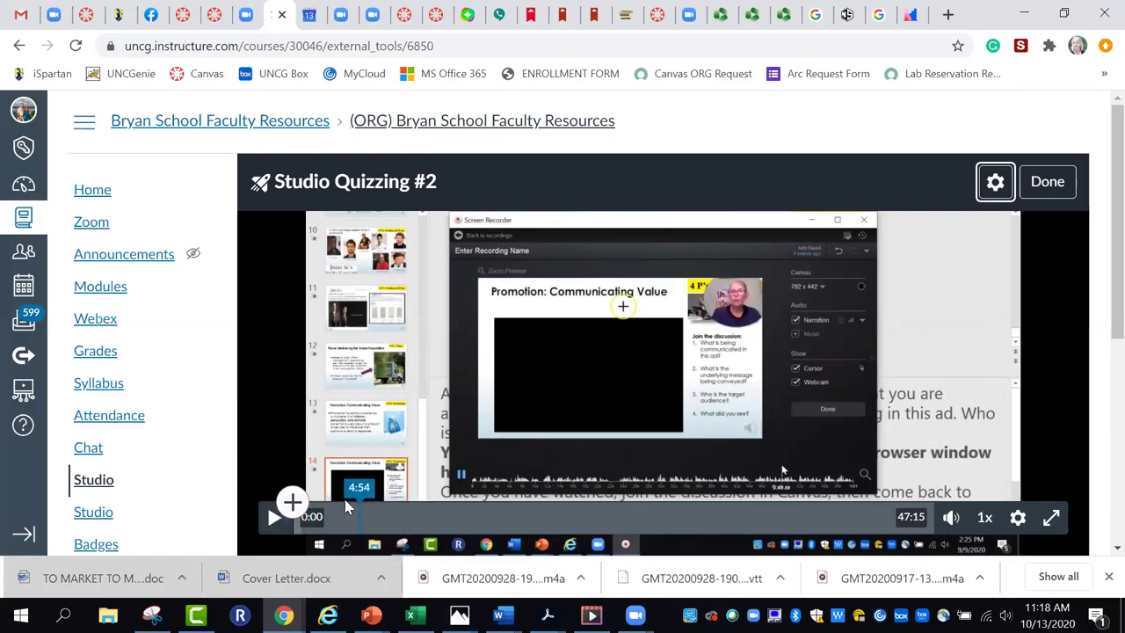
Step: Add a multiple choice question at 16:48 with the stem "Studio allows you to add a limited number of quizzes to your videos"
left_click(520, 526)
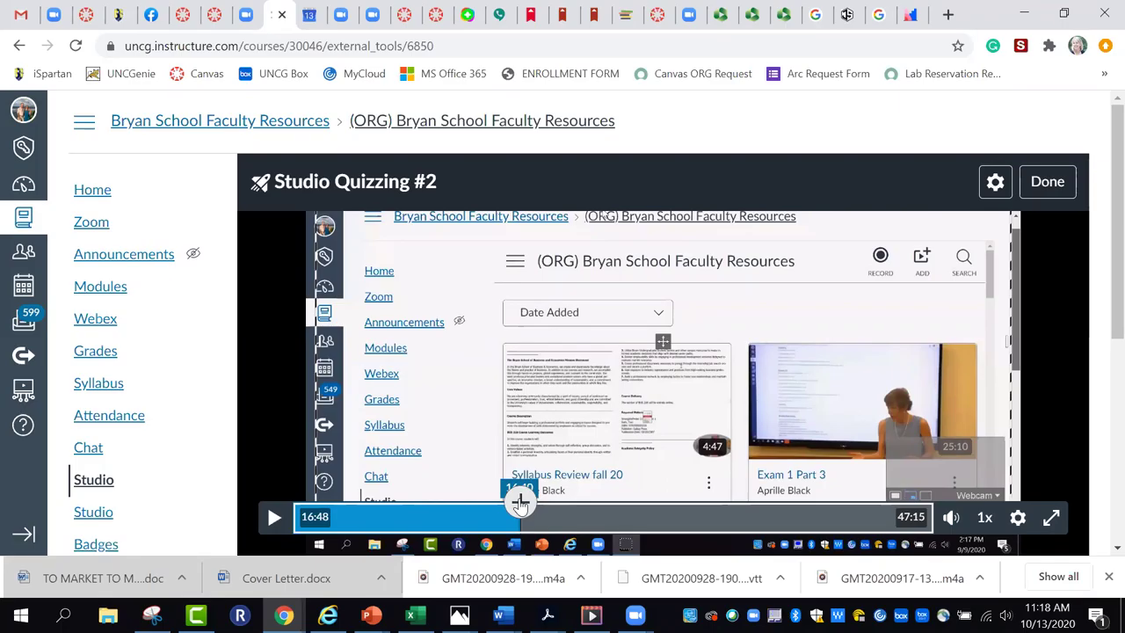
left_click(520, 502)
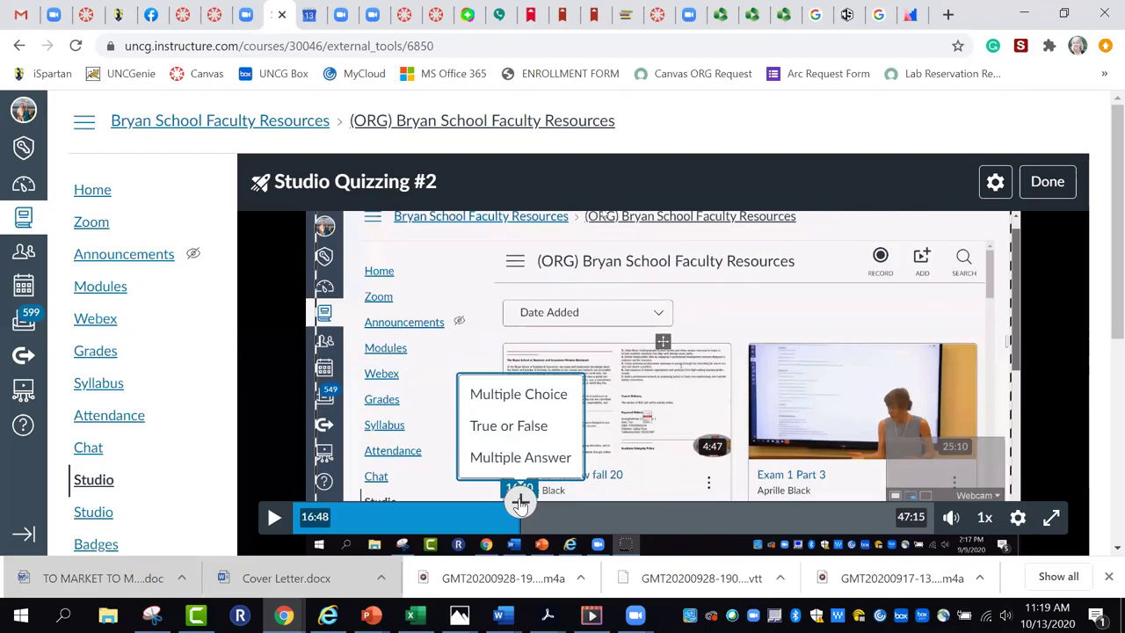
left_click(527, 395)
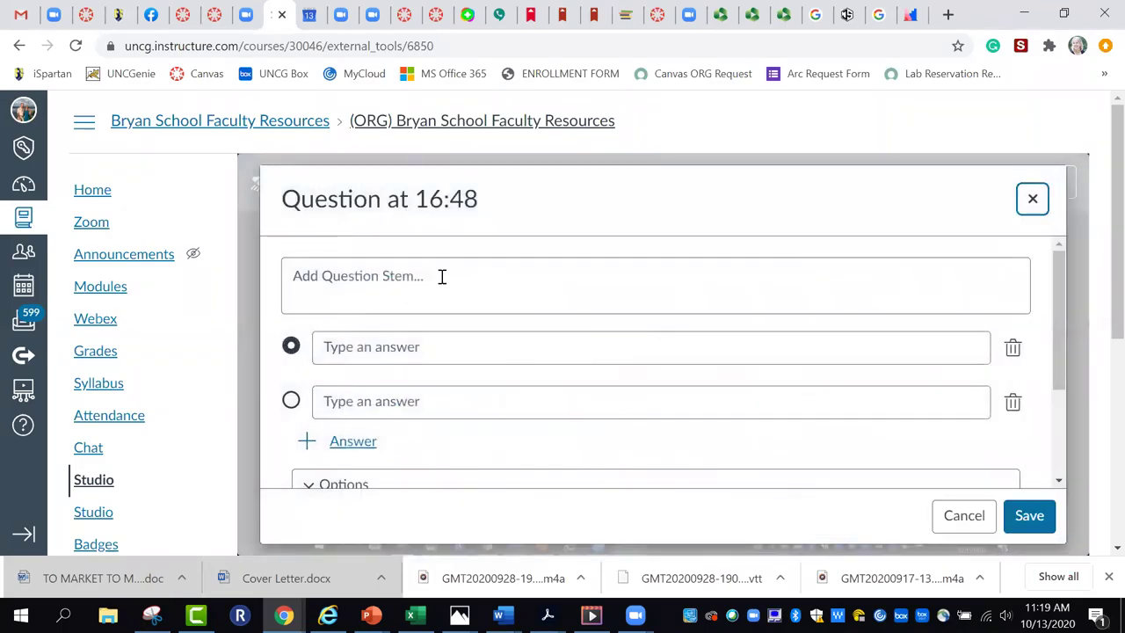
left_click(440, 277)
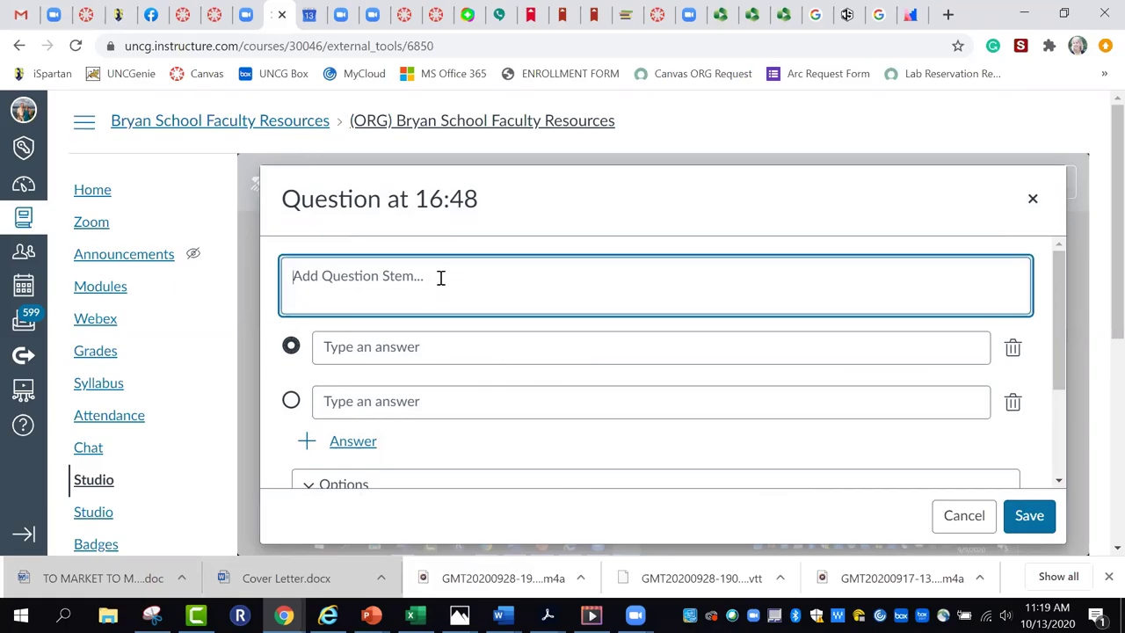
type("Studio al")
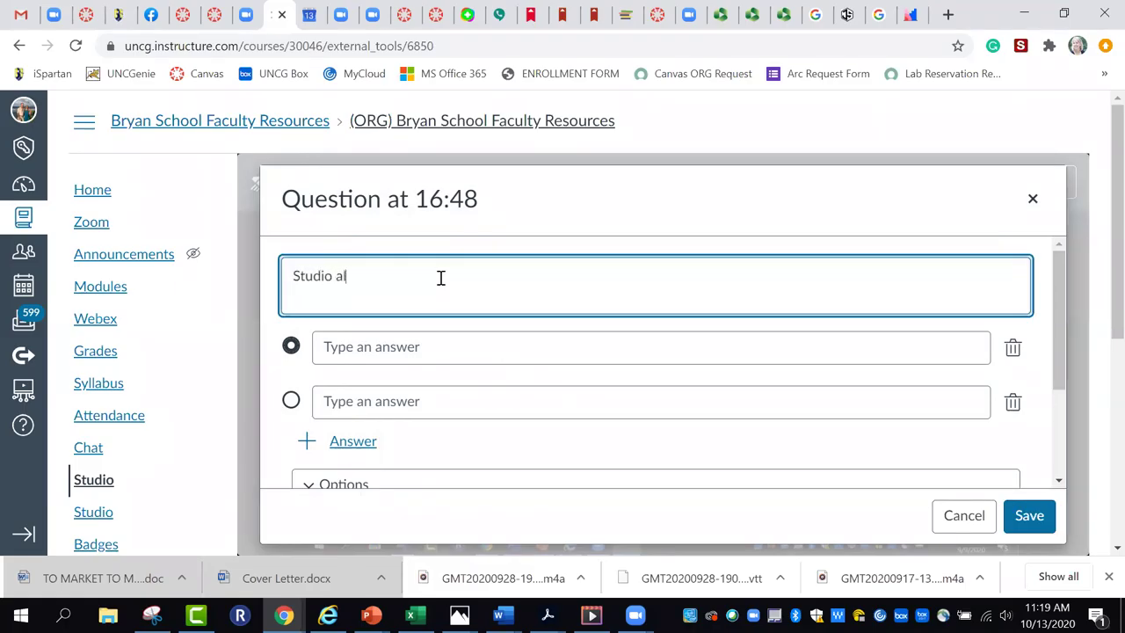
type("lows you to add a limited")
type("nu")
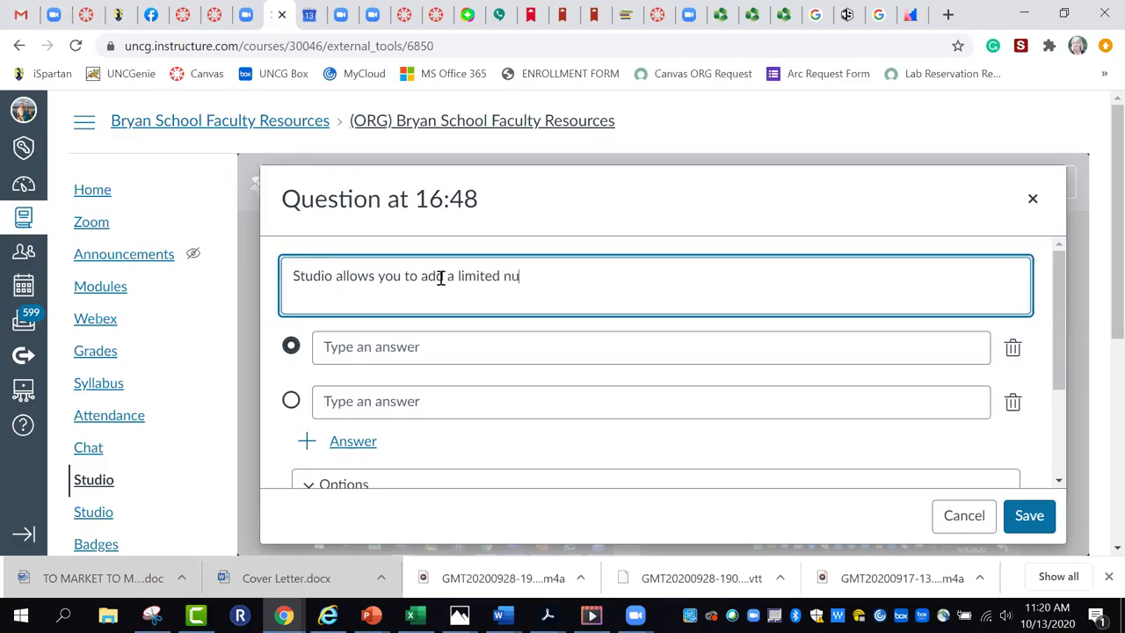
type("mber of quizze")
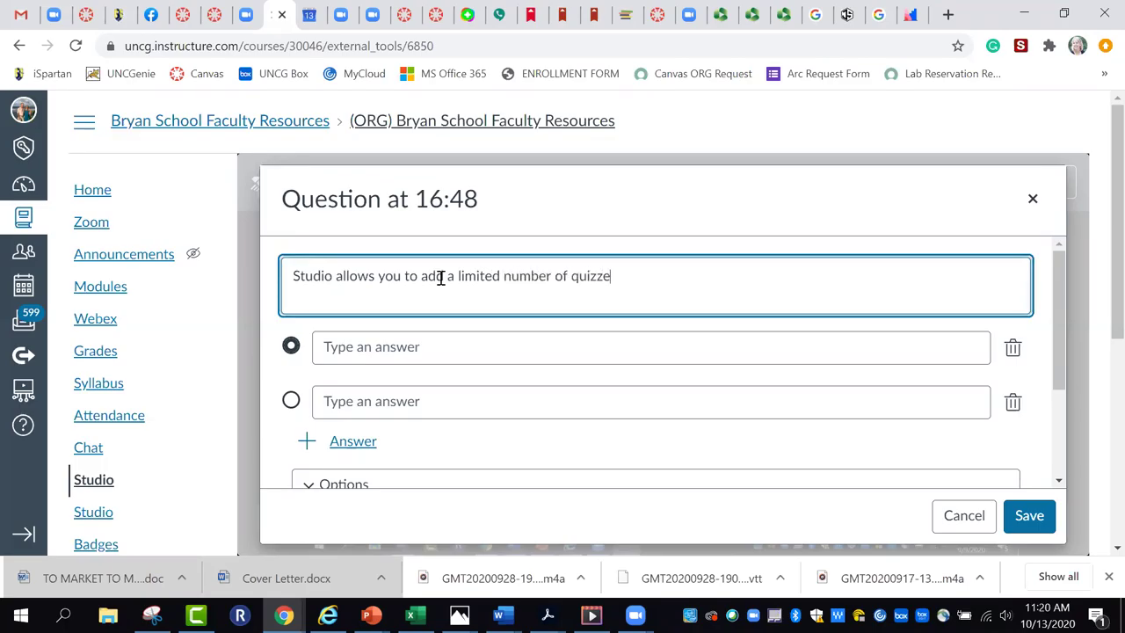
type("s to your videos")
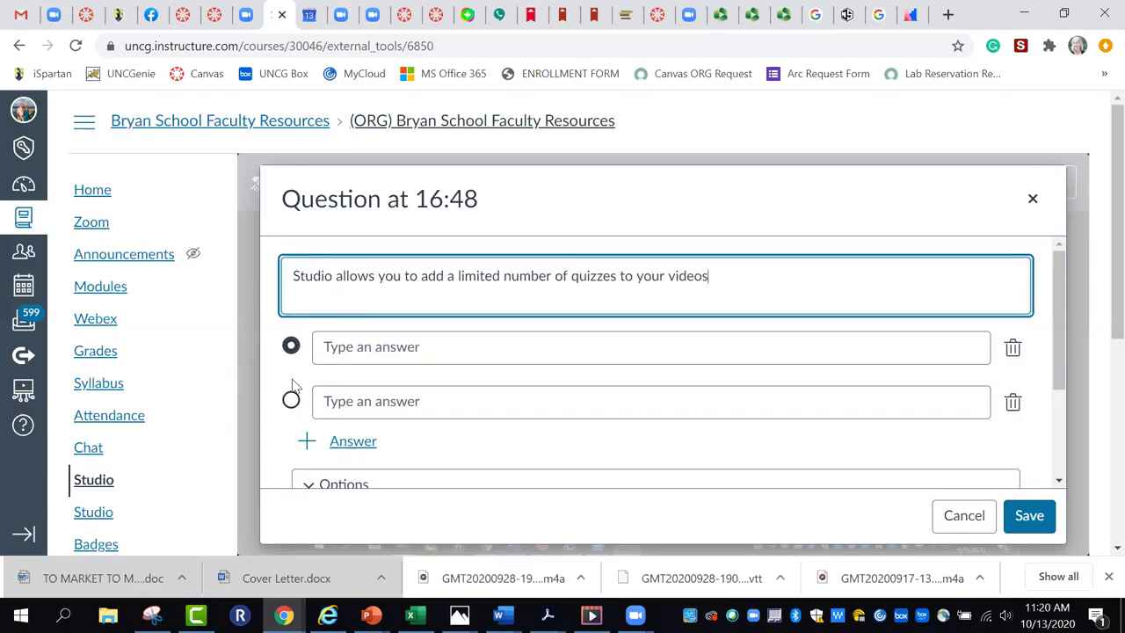
Step: Enter the first two answers as "Yes, you can only add 1 quiz" and "No, you can add as many quizzes as you like"
left_click(345, 347)
type("Yes,")
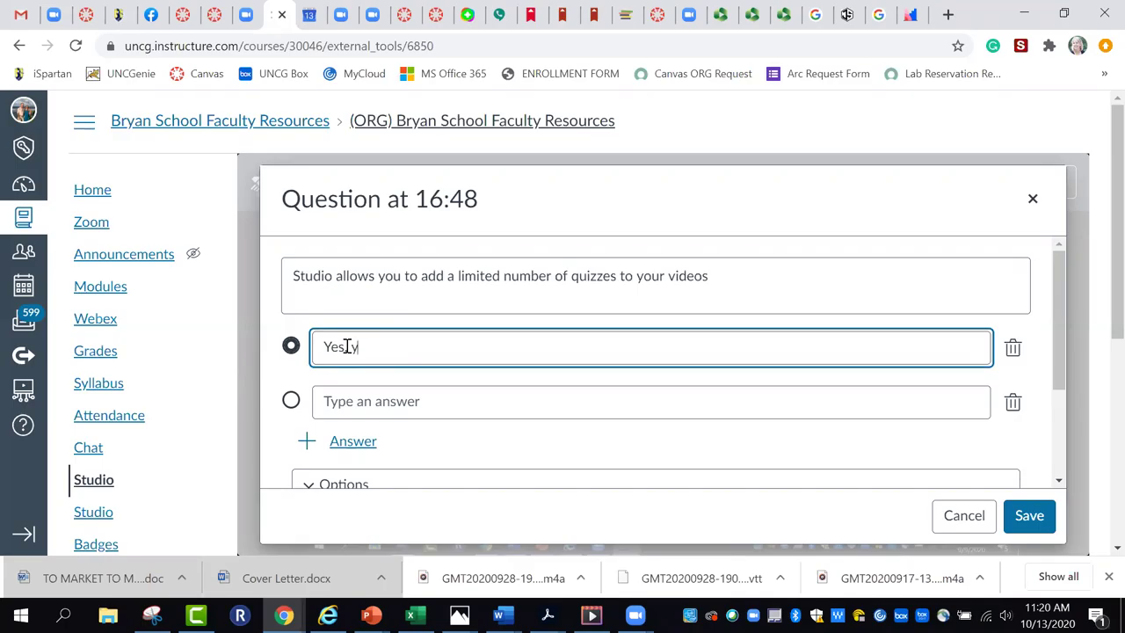
type(" you can only add 1 quiz")
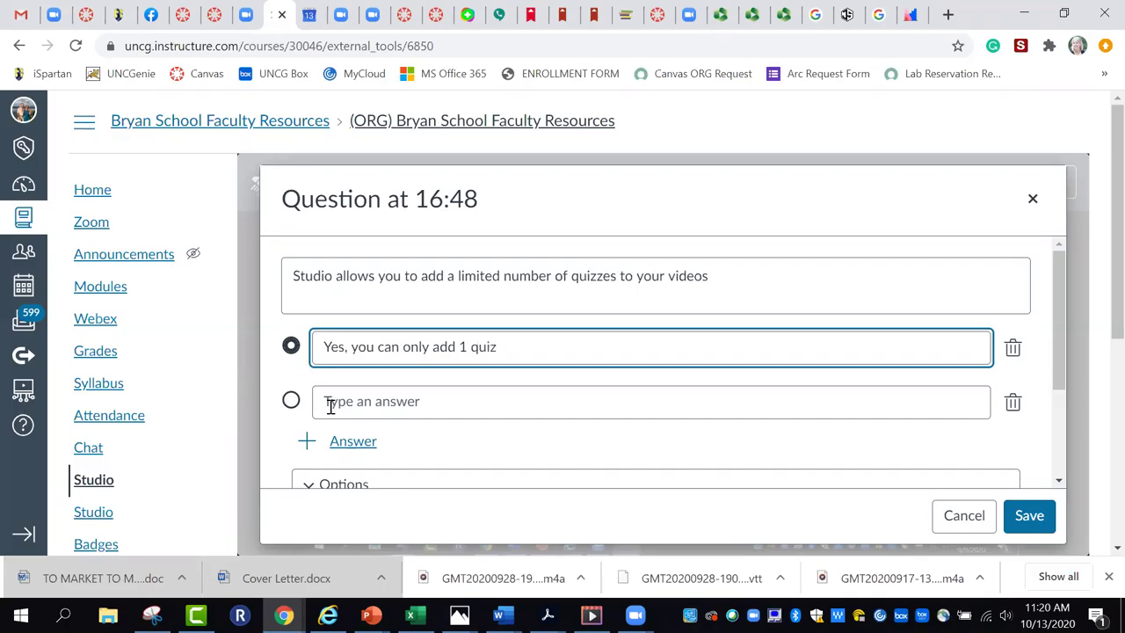
left_click(335, 408)
type("No")
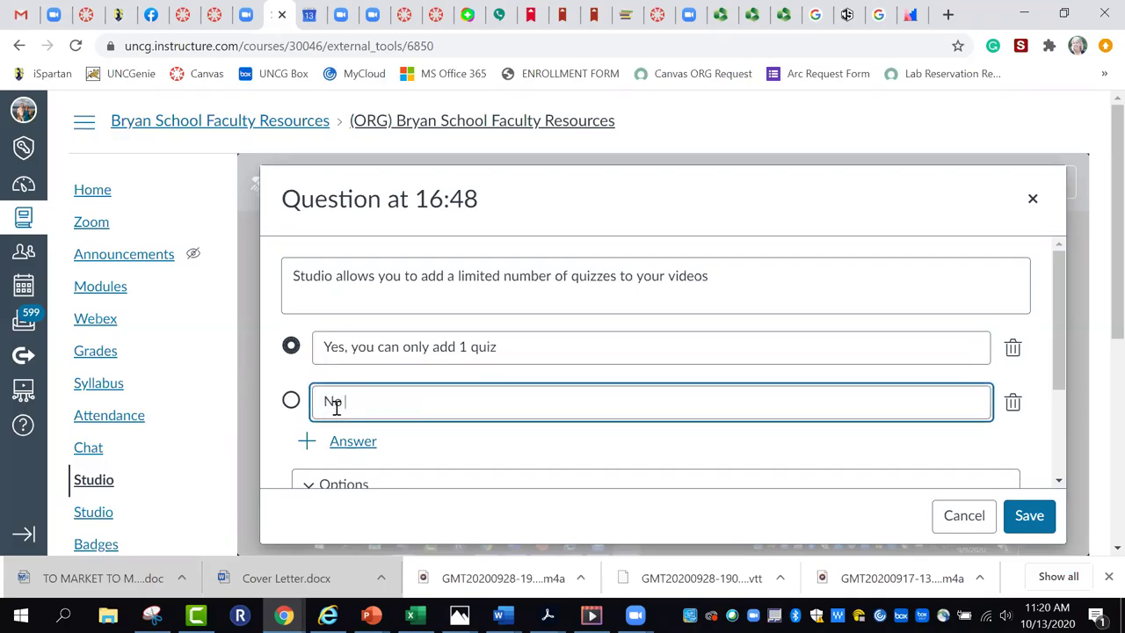
type(", you can add as many q")
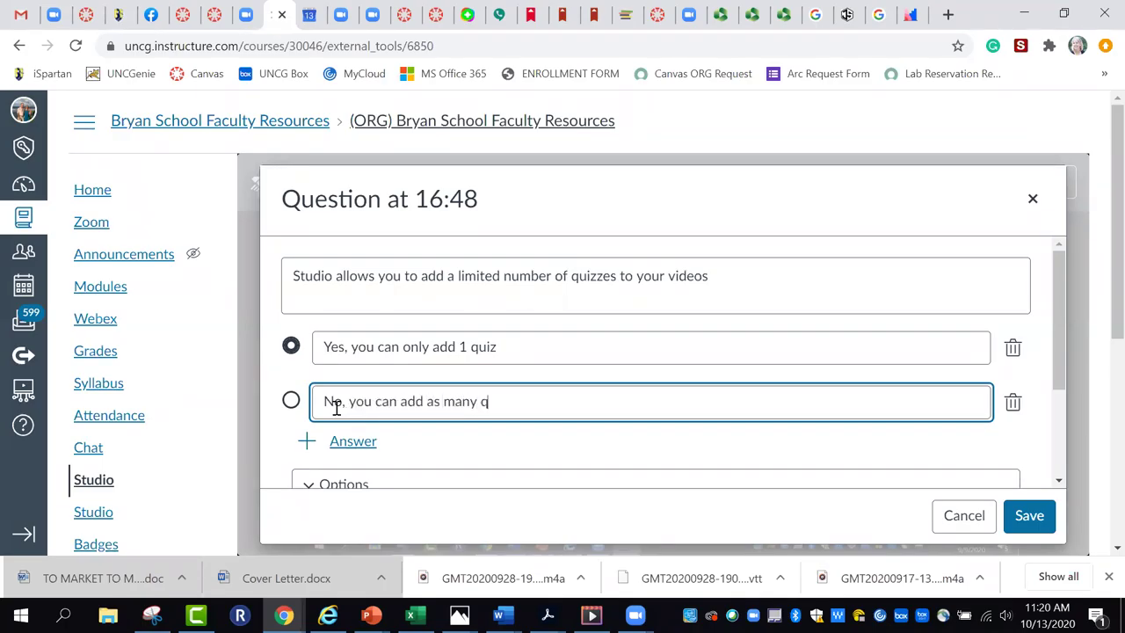
type("uizzes as you like")
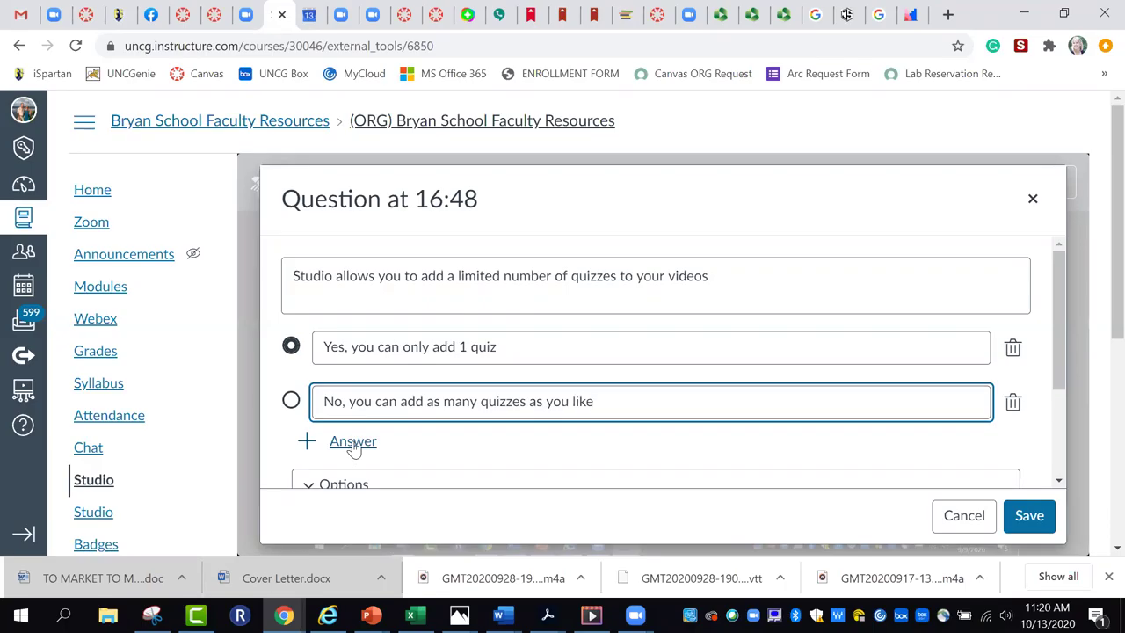
Step: Add a third answer "I don't know. What does unlimited mean" and mark the "No" answer as correct
left_click(354, 444)
type("I don't know")
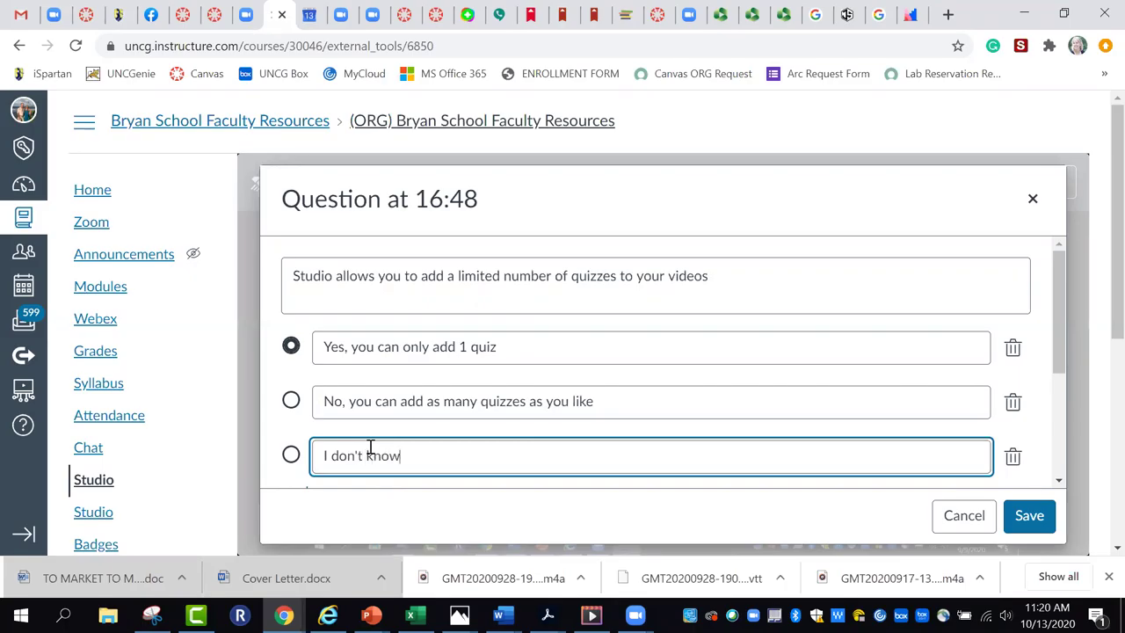
type(". What does unlimited mean")
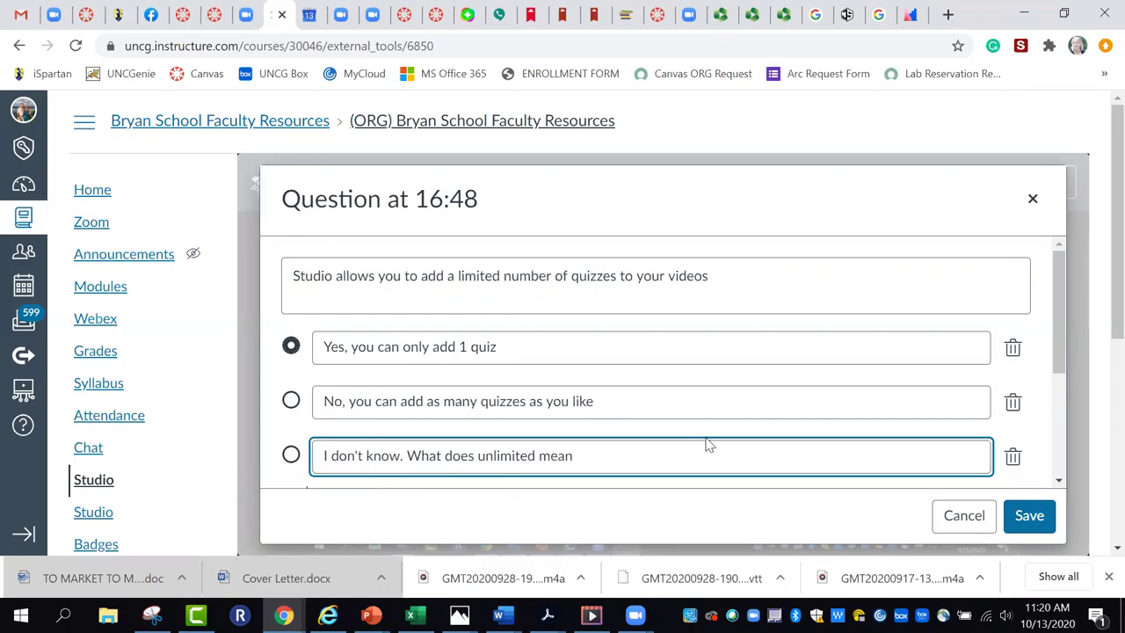
left_click(291, 402)
Step: Set the question's general feedback, regardless of answer, to "This is a silly question" and save the question
scroll(653, 428, "down", 3)
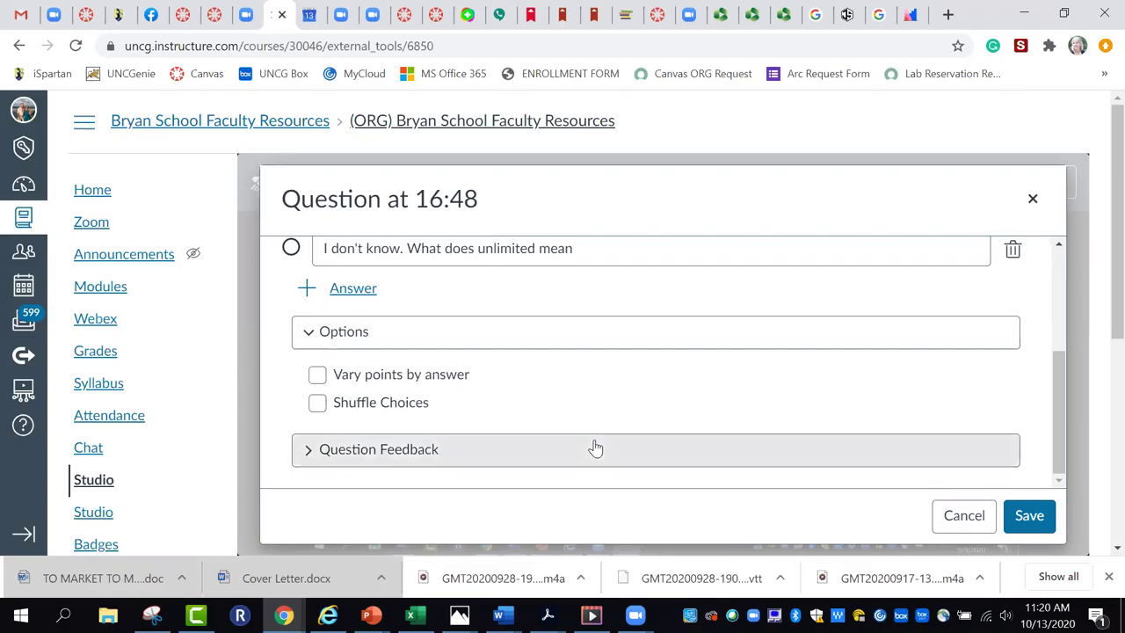
left_click(307, 453)
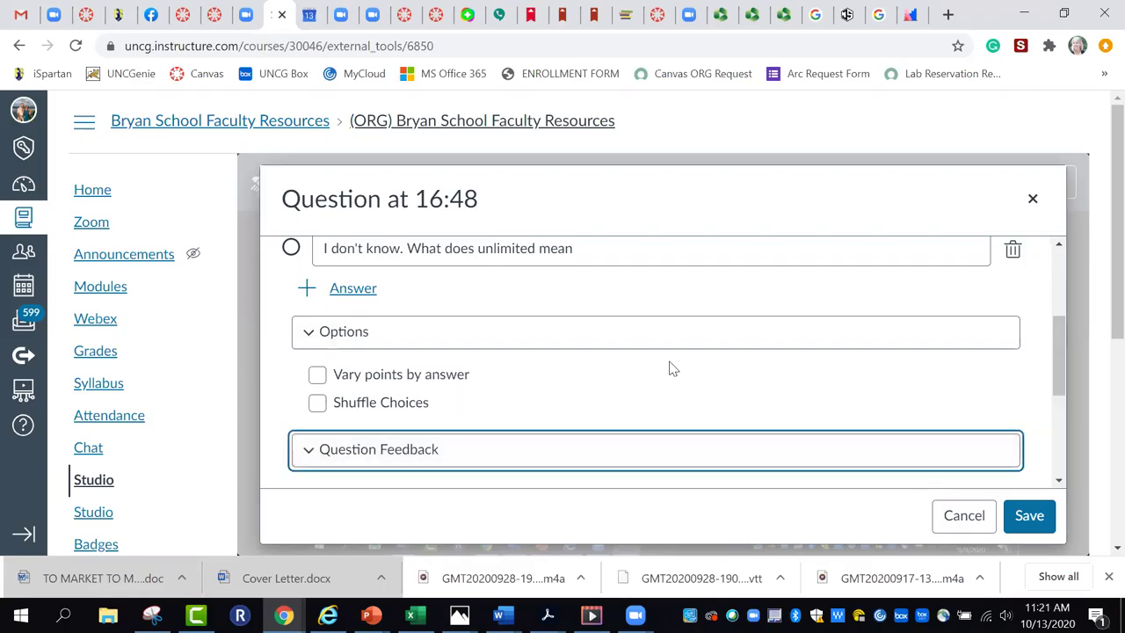
scroll(670, 368, "down", 3)
left_click(400, 449)
type("This is a silly question")
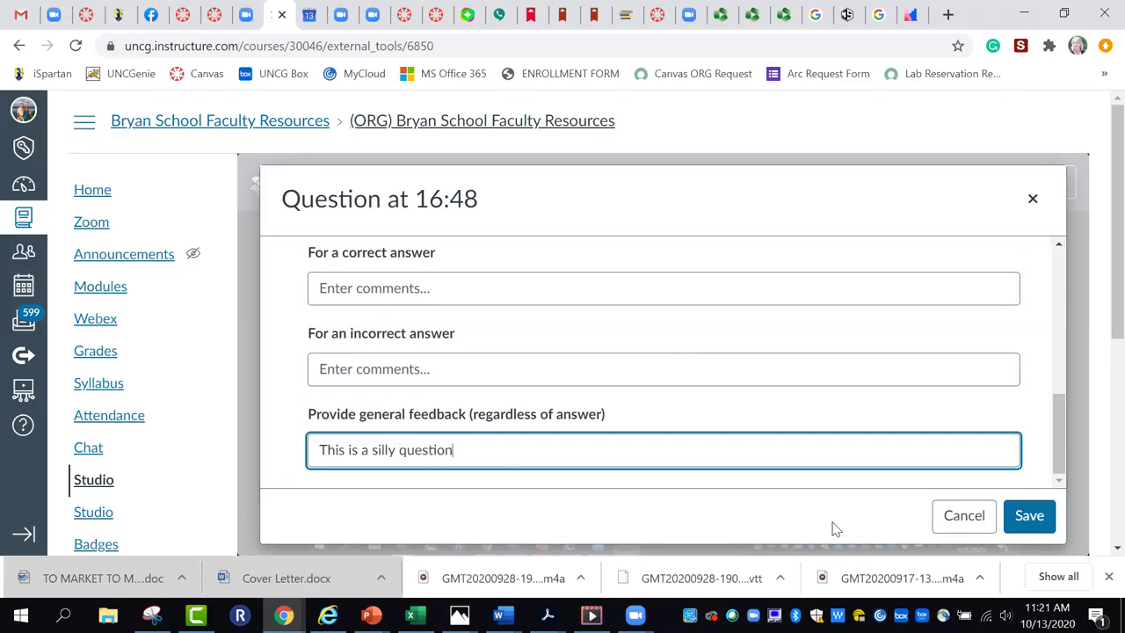
left_click(1029, 518)
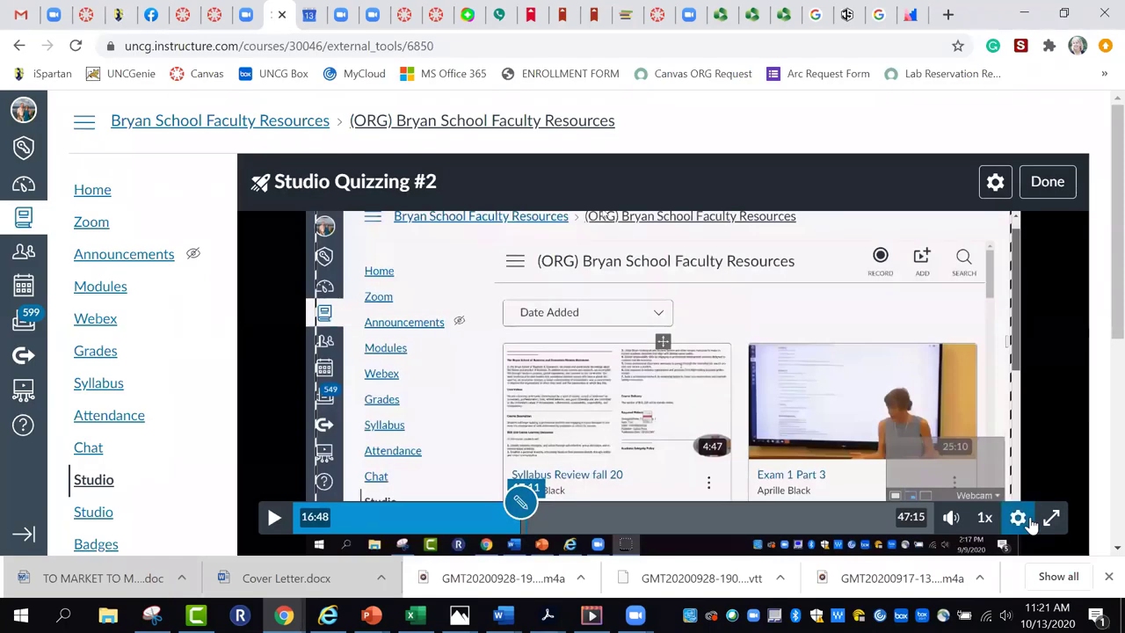
Step: Add a true or false question at 28:22 with the stem "I love creating quizzes in Studio for my students", keep True as correct, and save
left_click(754, 518)
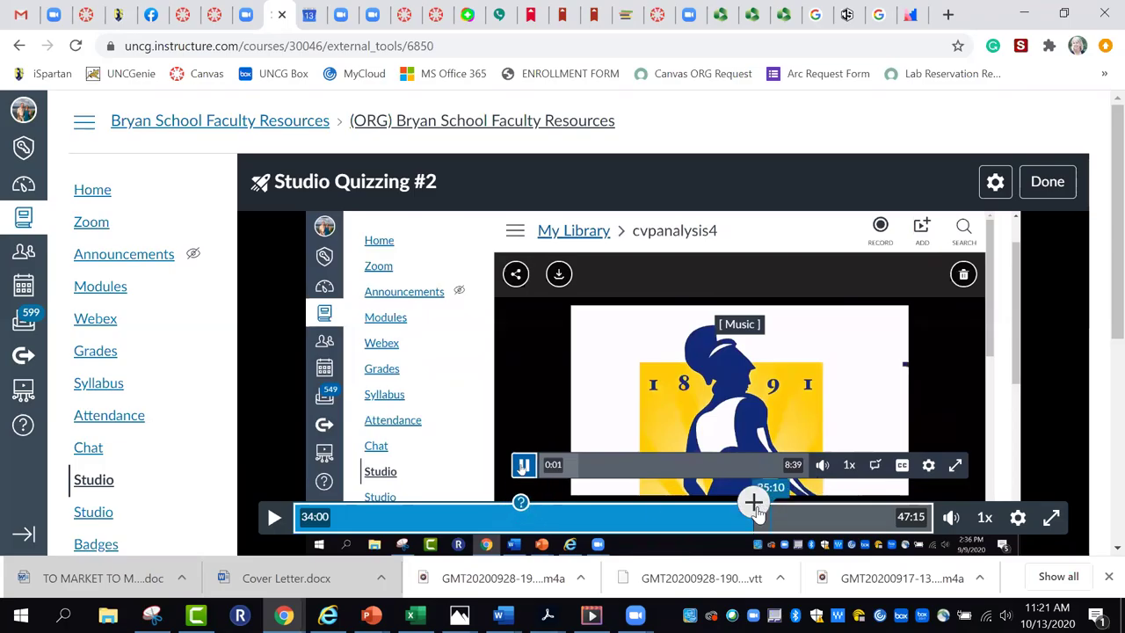
left_click(678, 515)
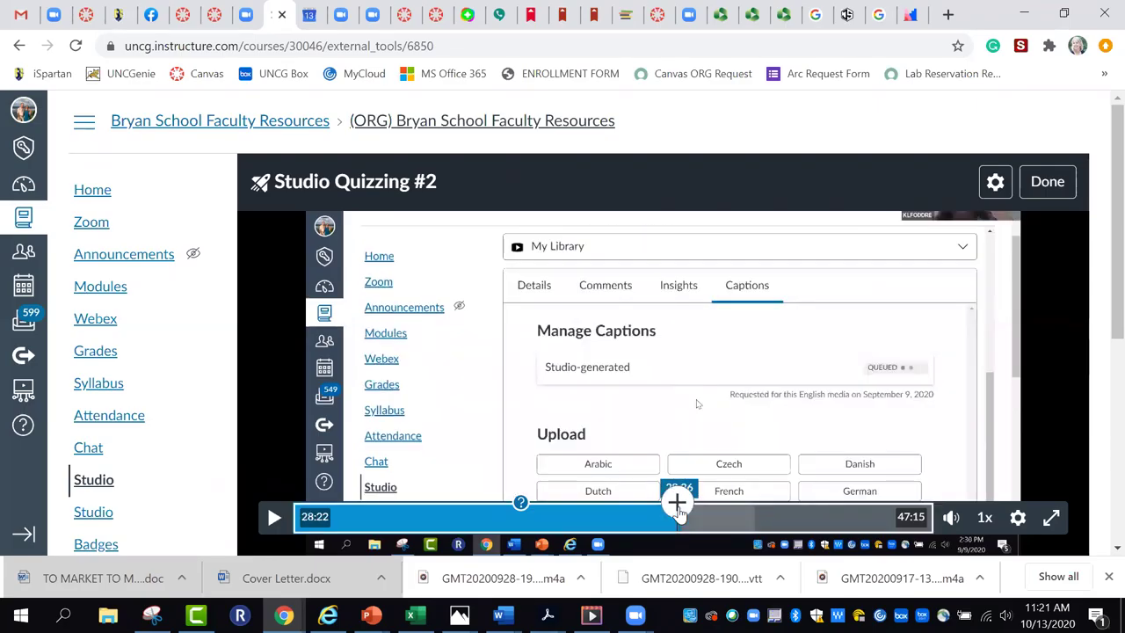
left_click(678, 505)
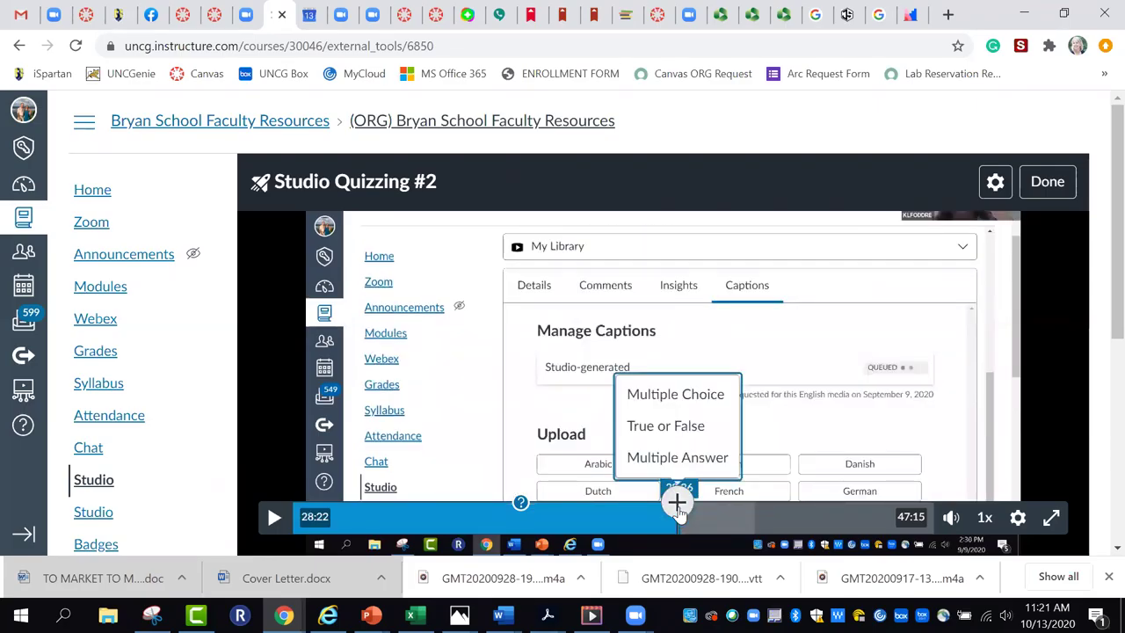
left_click(665, 428)
left_click(431, 297)
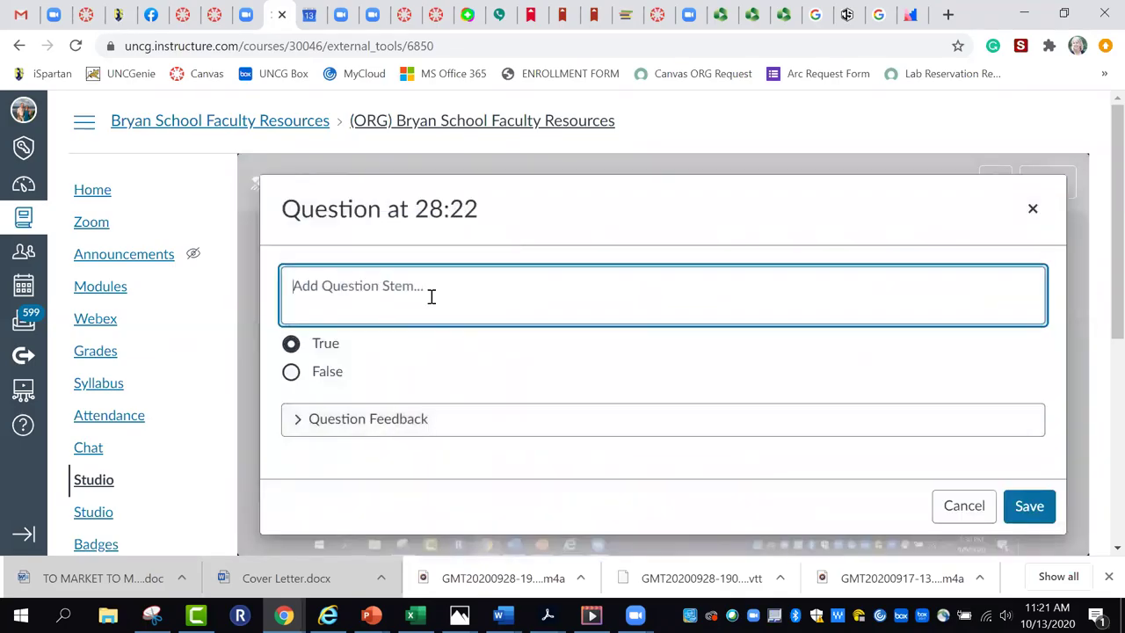
type("I love ")
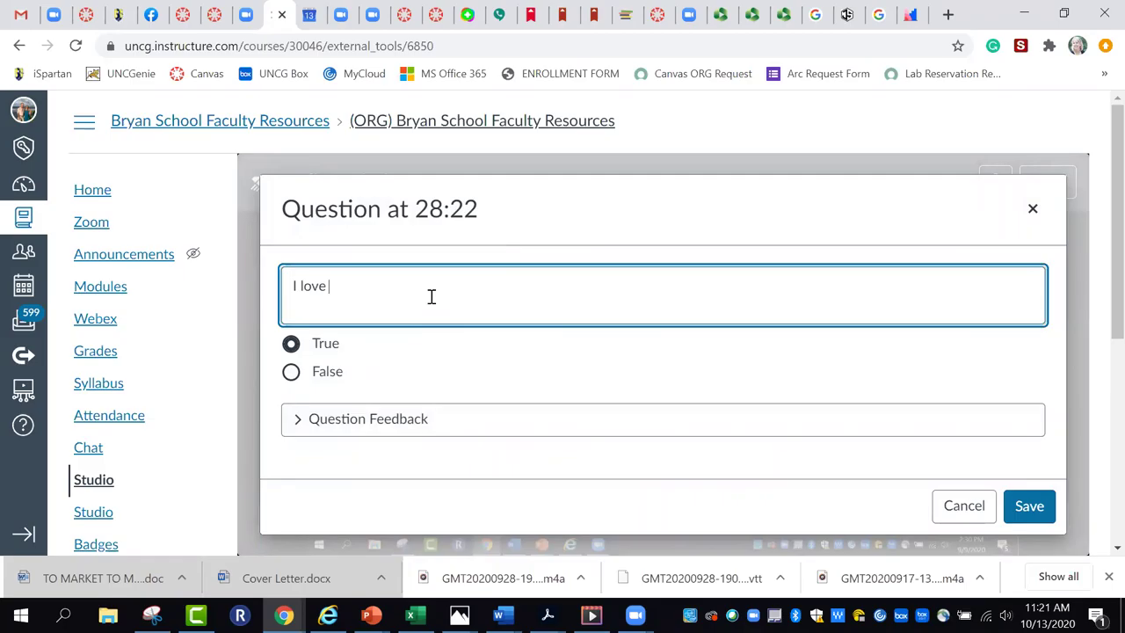
type("creating quizzes in ")
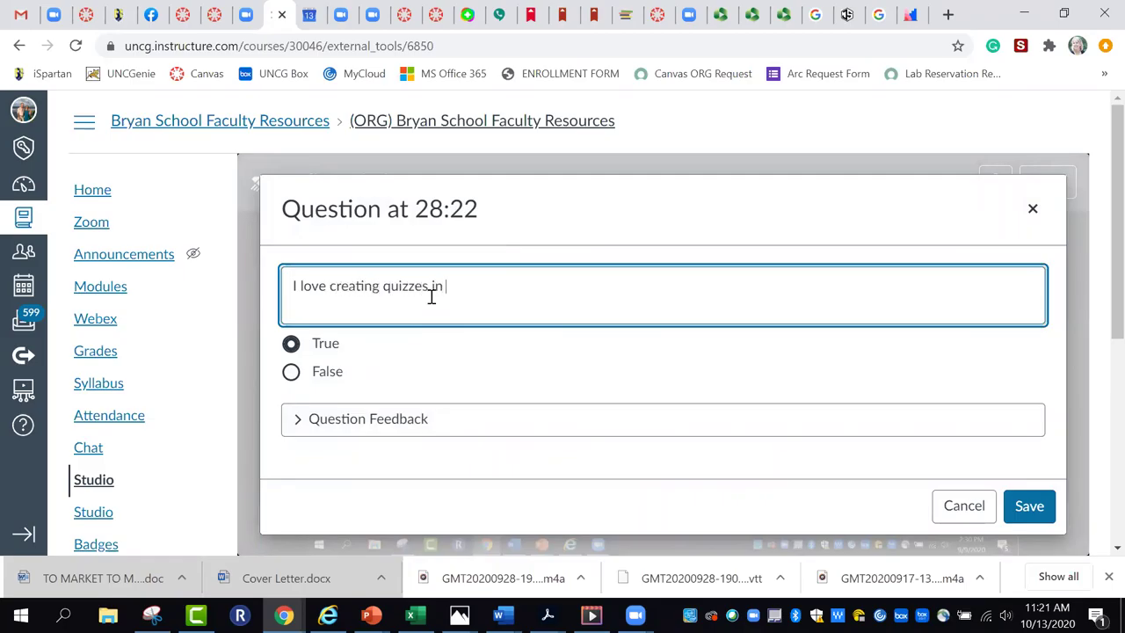
type("Studio for my students")
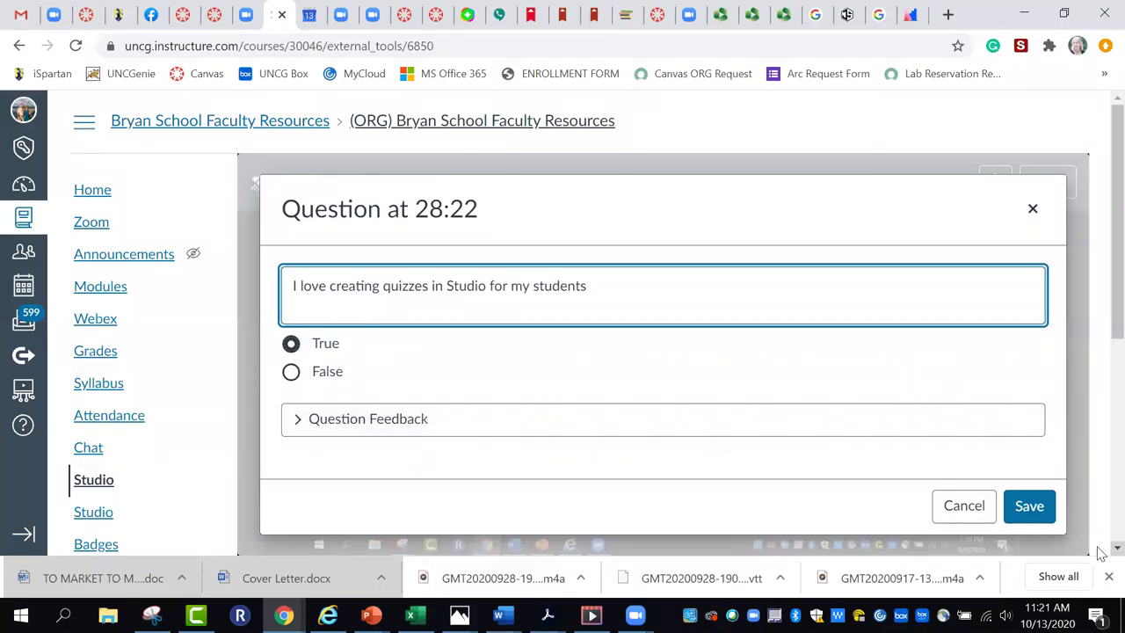
left_click(1029, 507)
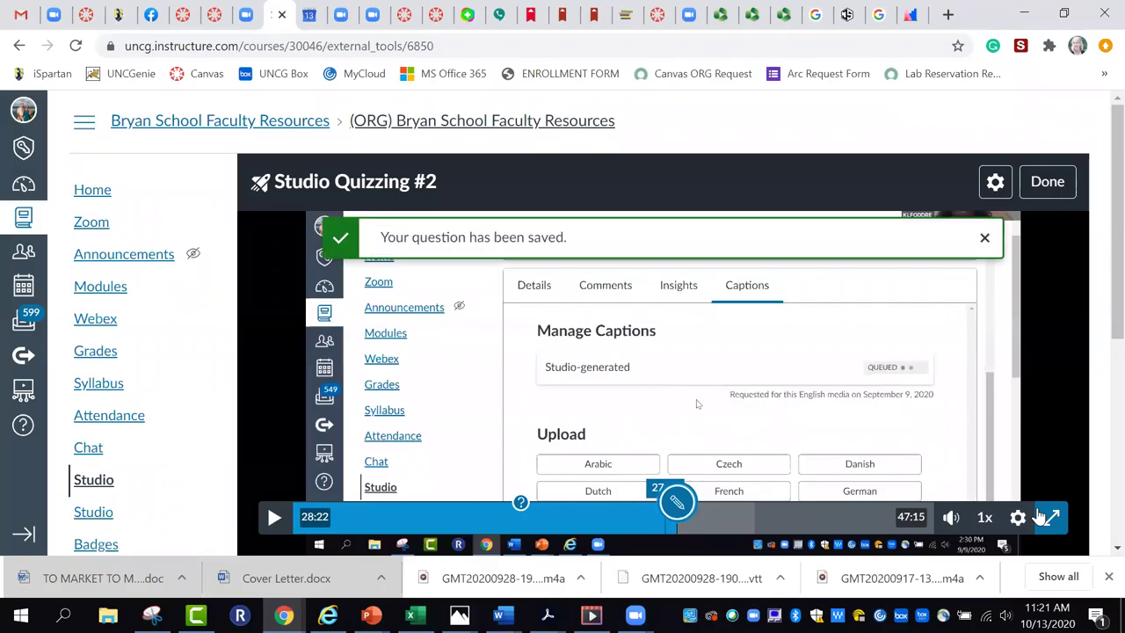
Step: Add a multiple answer question at 39:49 with the stem "Adding quizzes is"
left_click(834, 522)
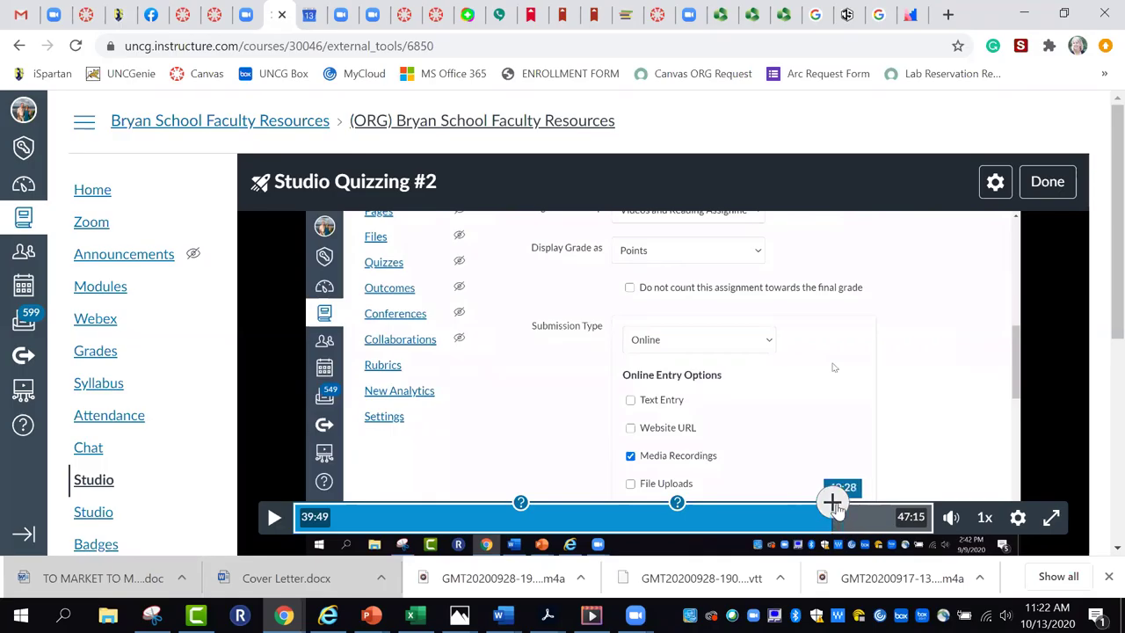
left_click(833, 504)
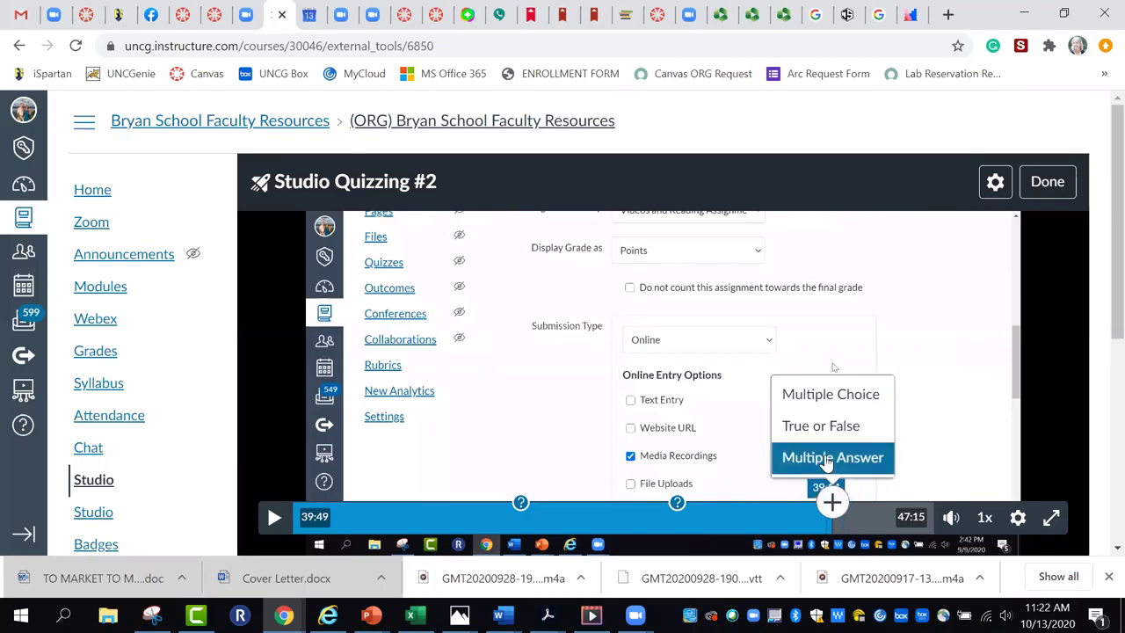
left_click(826, 461)
left_click(482, 279)
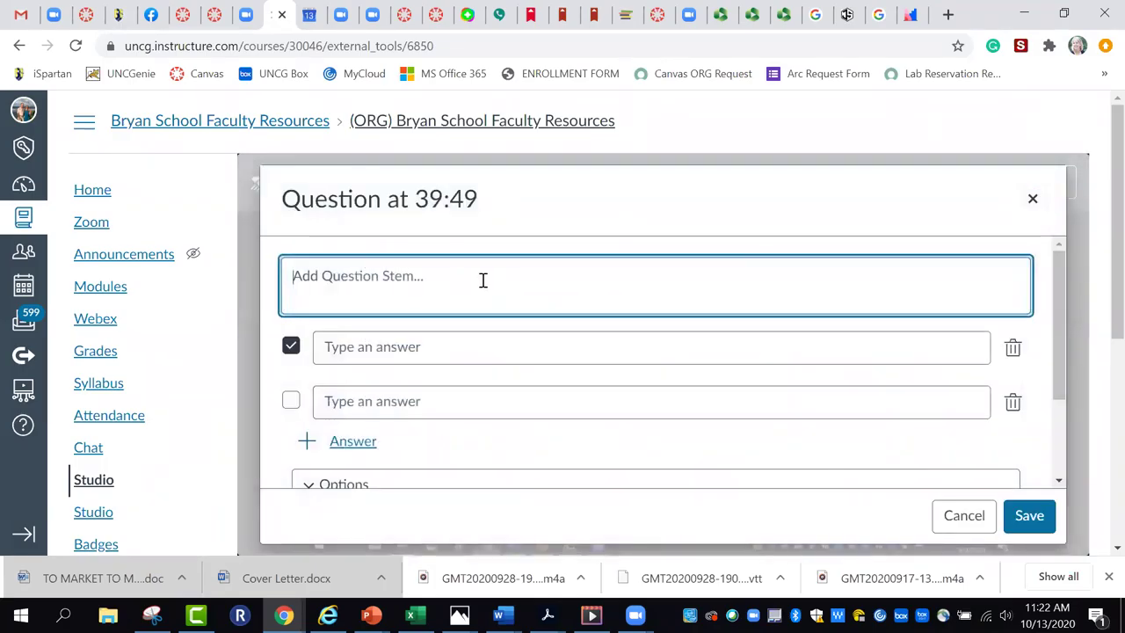
type("Adding quizzes")
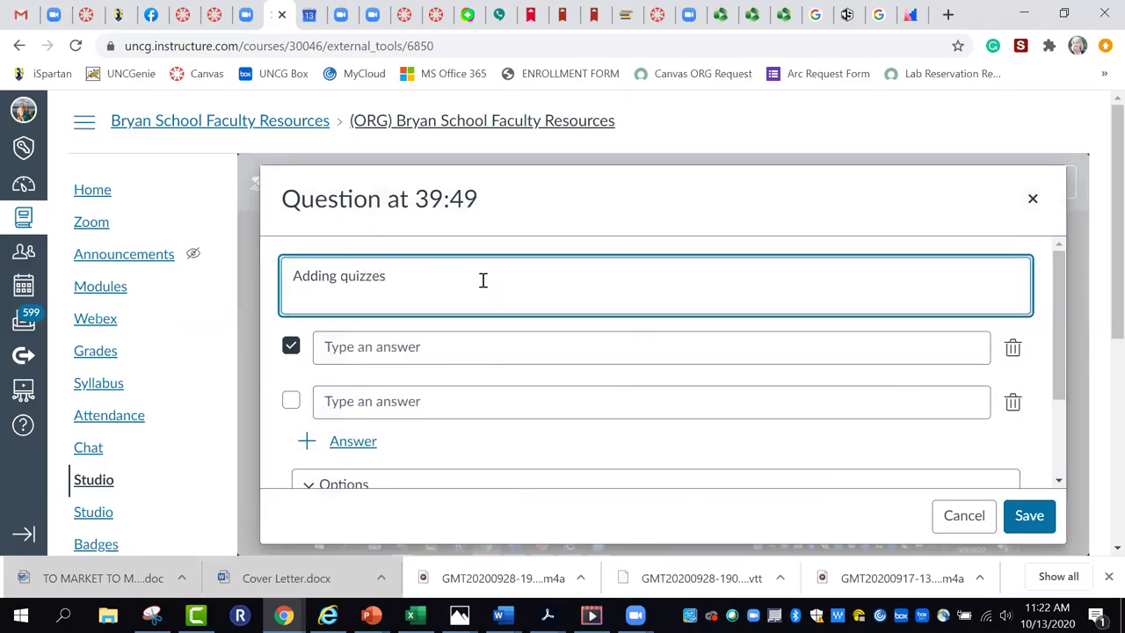
type(" is")
Step: Enter four answers: "Easy", "Valuable to Students", "Valuable to the Instructor" and "Not worth the time"
left_click(392, 348)
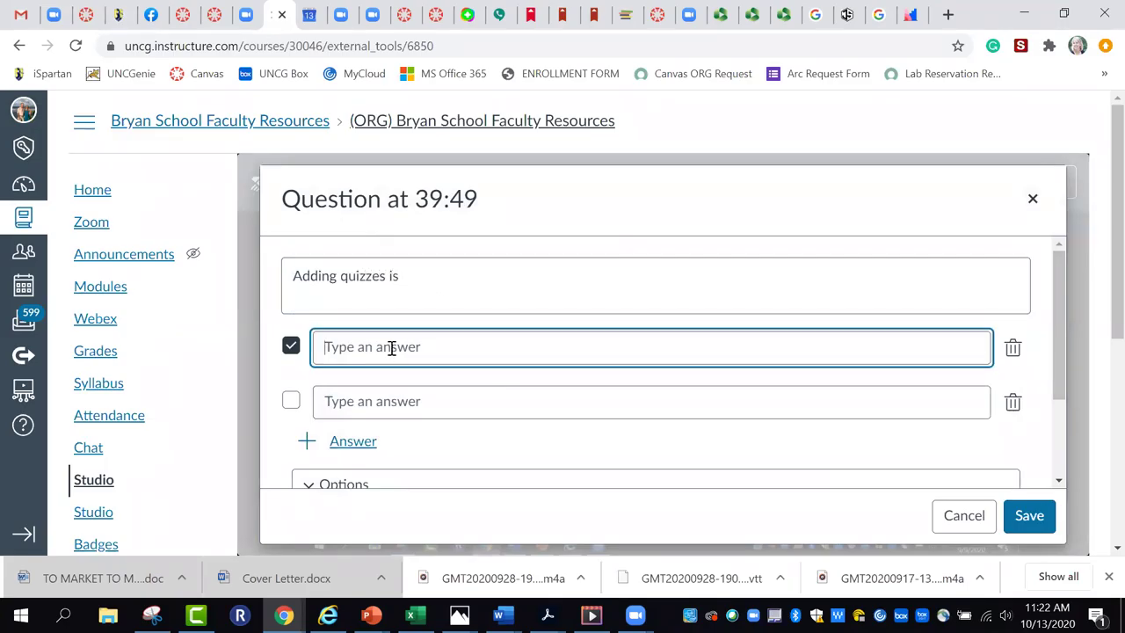
type("Easy")
left_click(373, 402)
type("Valuable to Students")
left_click(352, 448)
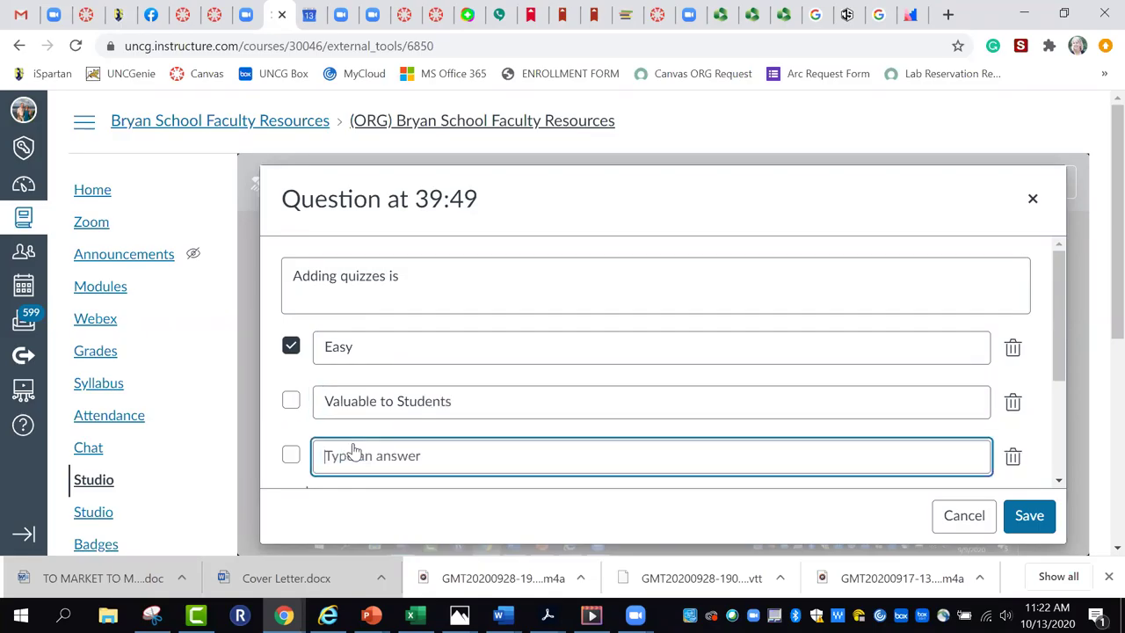
type("Valuable ")
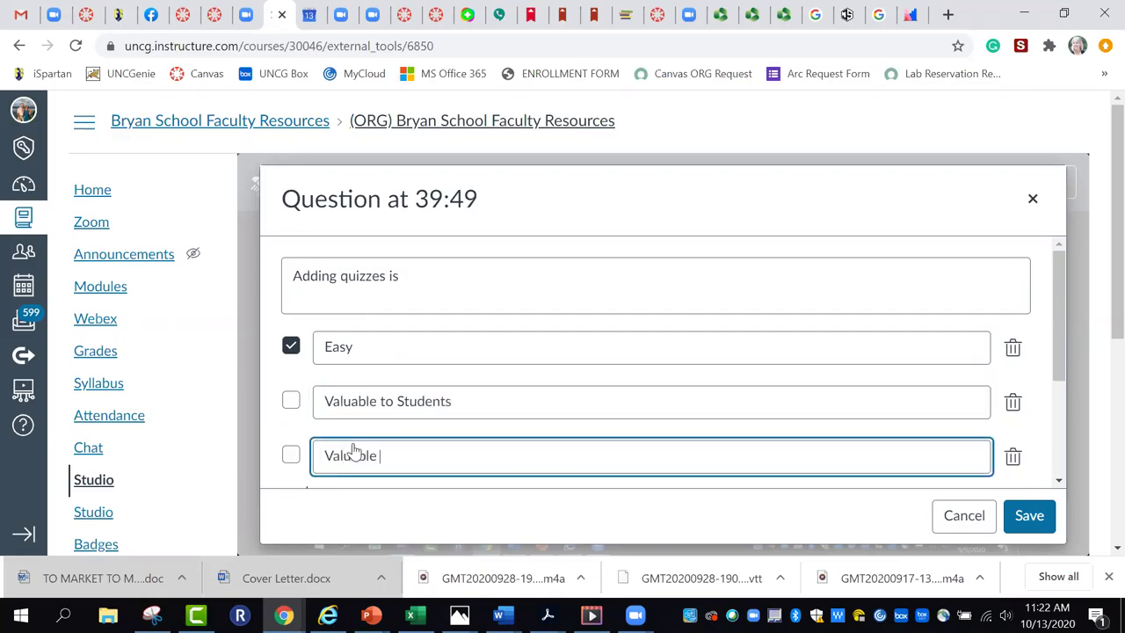
type("to the Instructor")
scroll(445, 442, "down", 1)
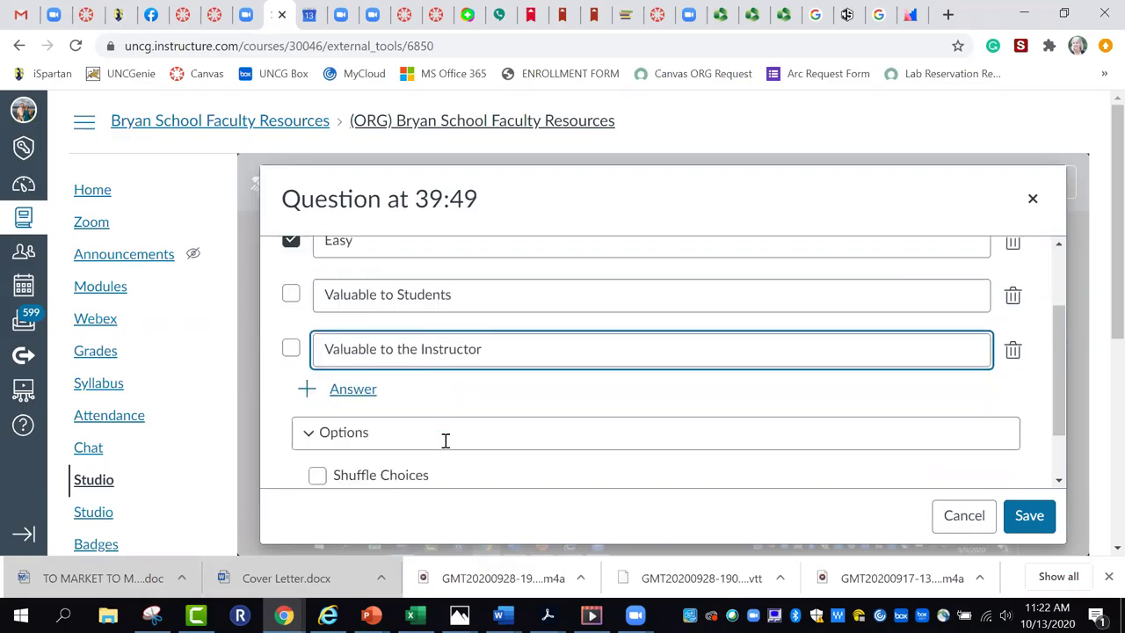
left_click(353, 379)
type("Not worth the time")
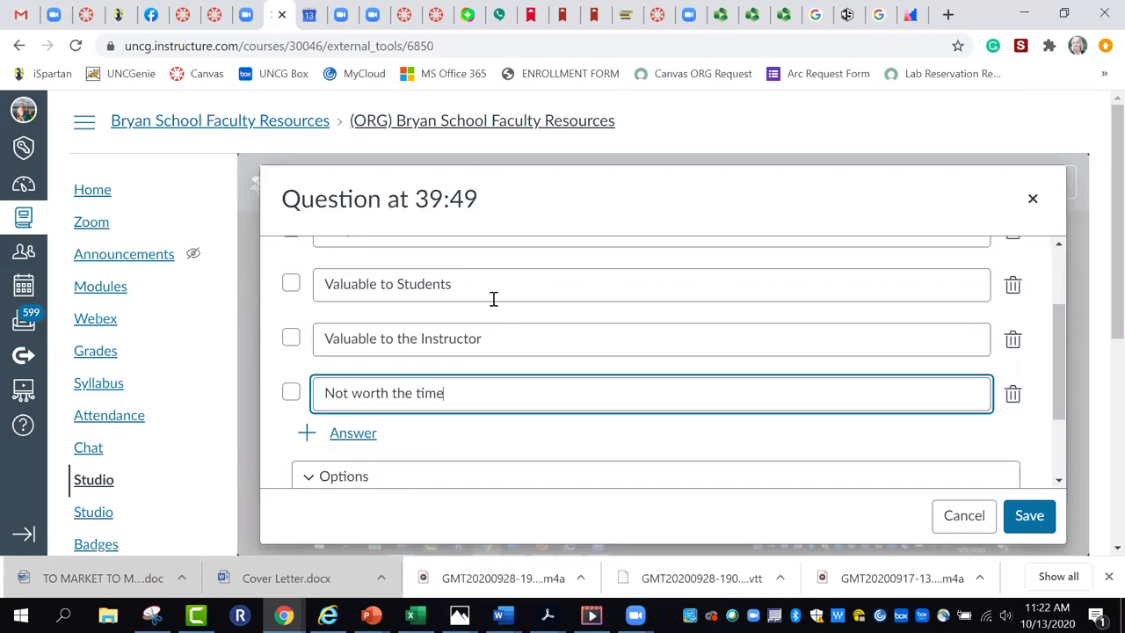
Step: Mark "Valuable to Students" and "Valuable to the Instructor" as additional correct answers and save the question
scroll(493, 299, "up", 1)
left_click(290, 356)
left_click(291, 410)
scroll(484, 357, "up", 1)
scroll(484, 356, "down", 2)
scroll(484, 356, "down", 1)
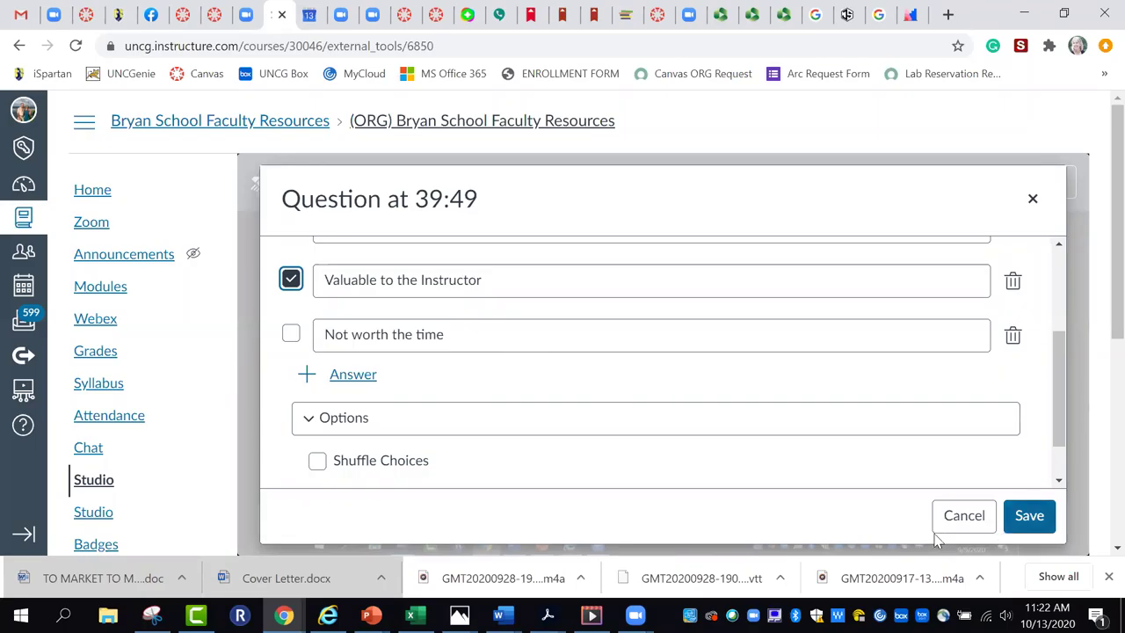
left_click(1031, 519)
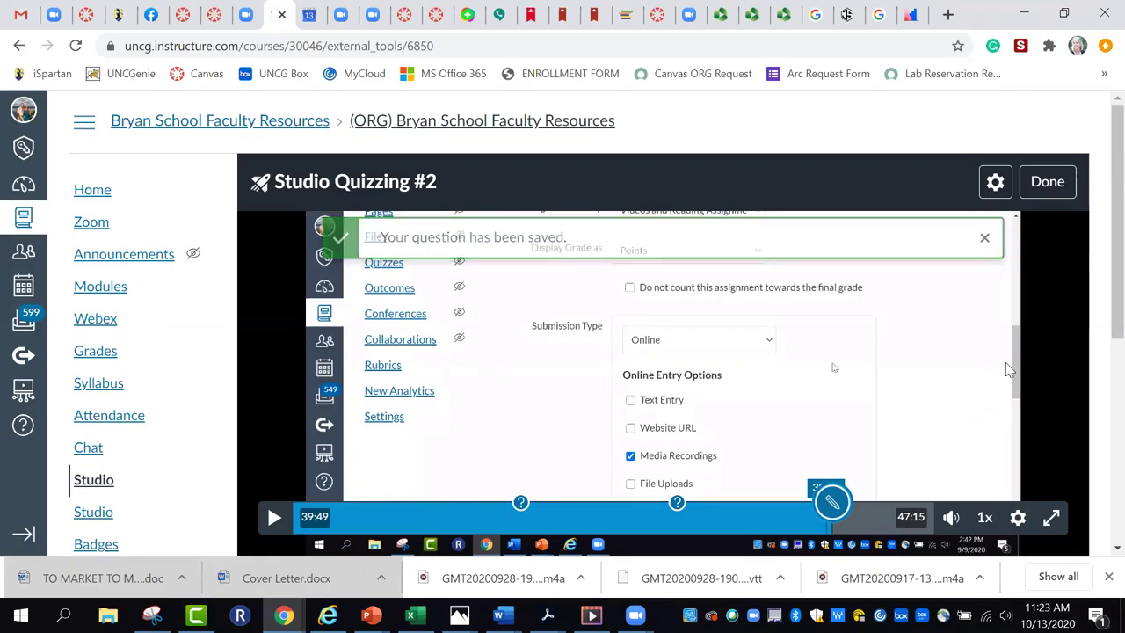
Step: Reopen the question at 16:48 to review its stem and answers, and save it without edits
left_click(520, 505)
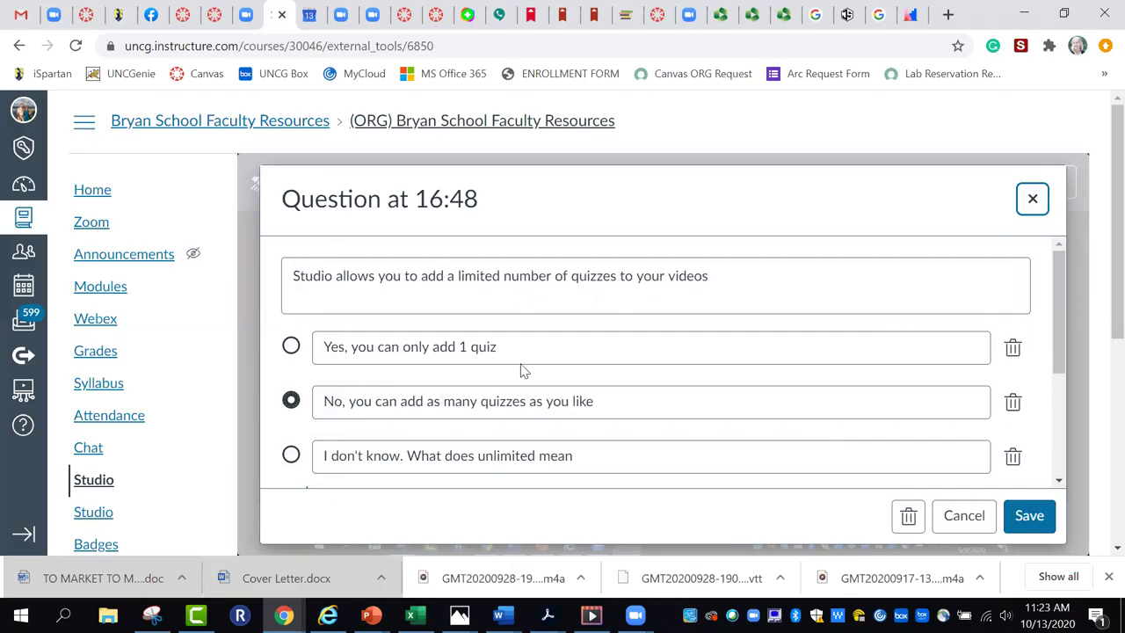
mouse_move(492, 349)
left_mouse_down()
mouse_move(440, 350)
mouse_move(503, 352)
left_mouse_up()
left_click(729, 277)
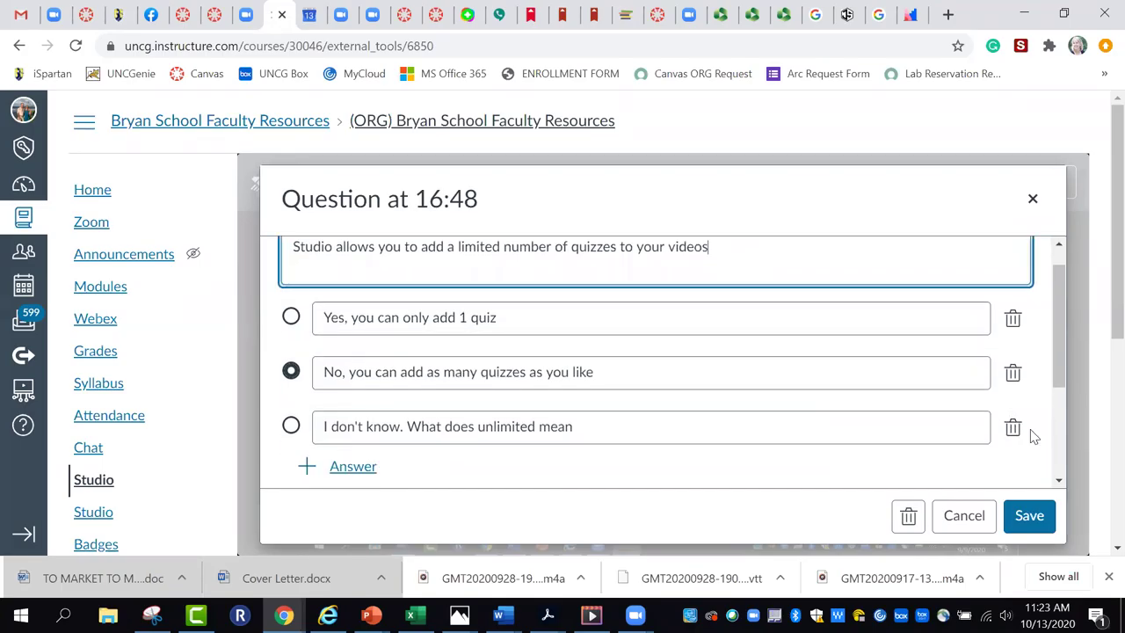
left_click(1030, 516)
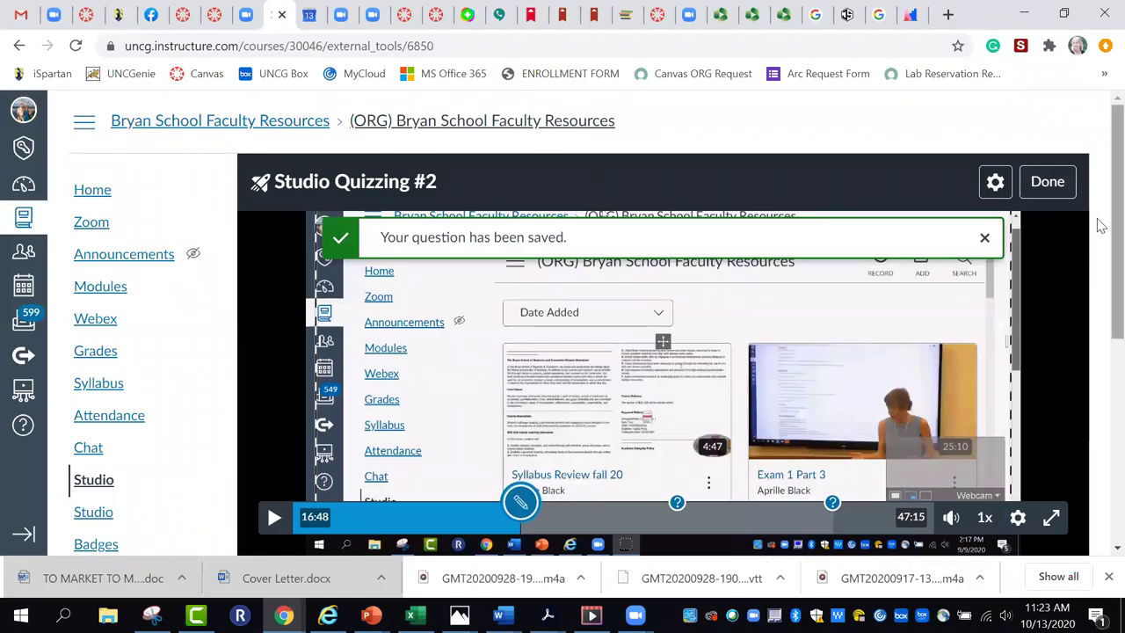
Step: Finish editing the quiz and check the list of quizzes attached to the Introduction to Studio Webinar video
left_click(1057, 188)
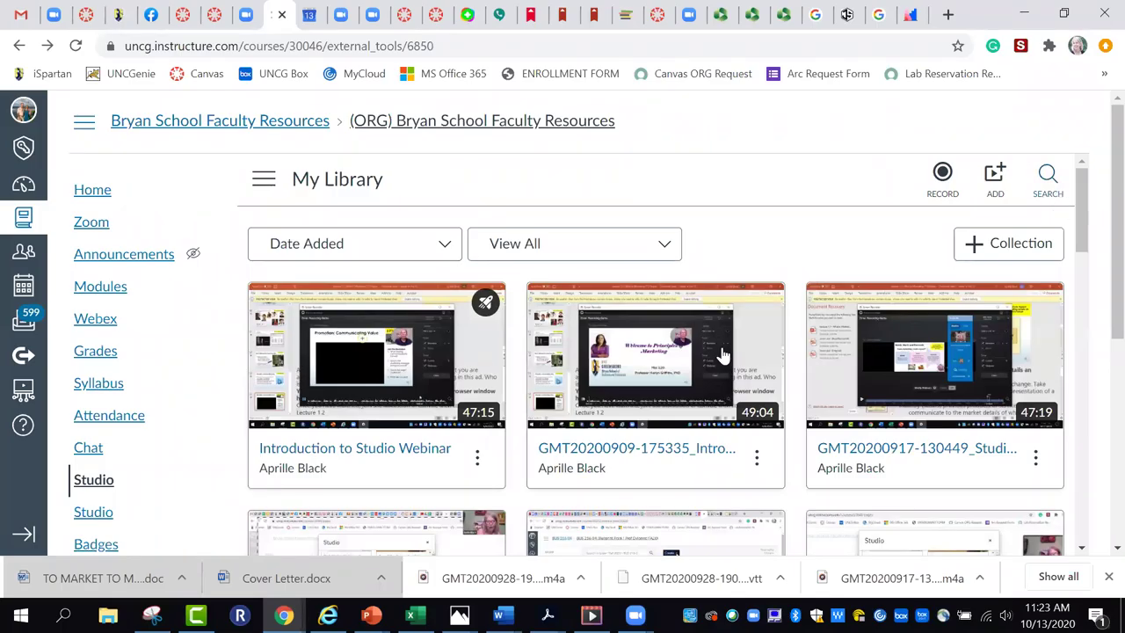
left_click(476, 466)
mouse_move(532, 287)
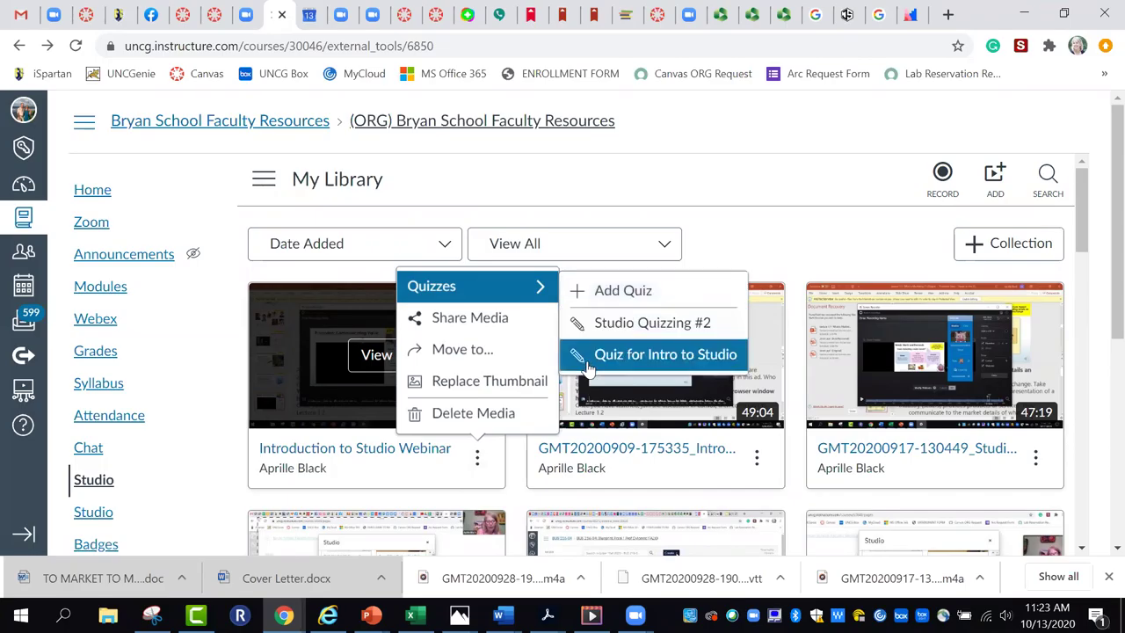
left_click(777, 241)
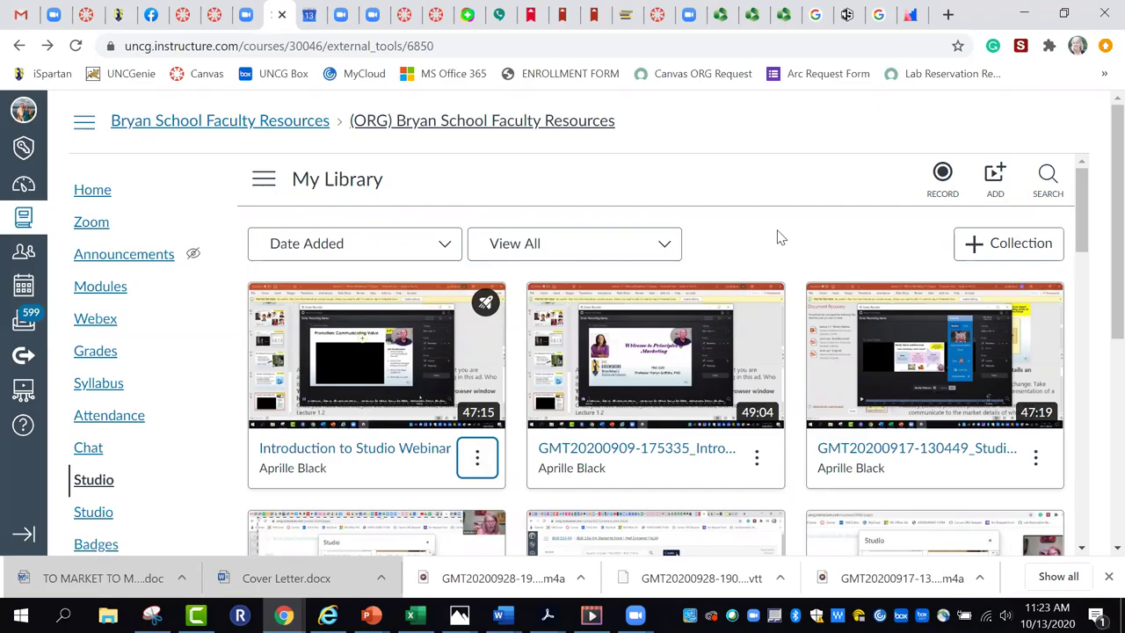
scroll(795, 197, "down", 4)
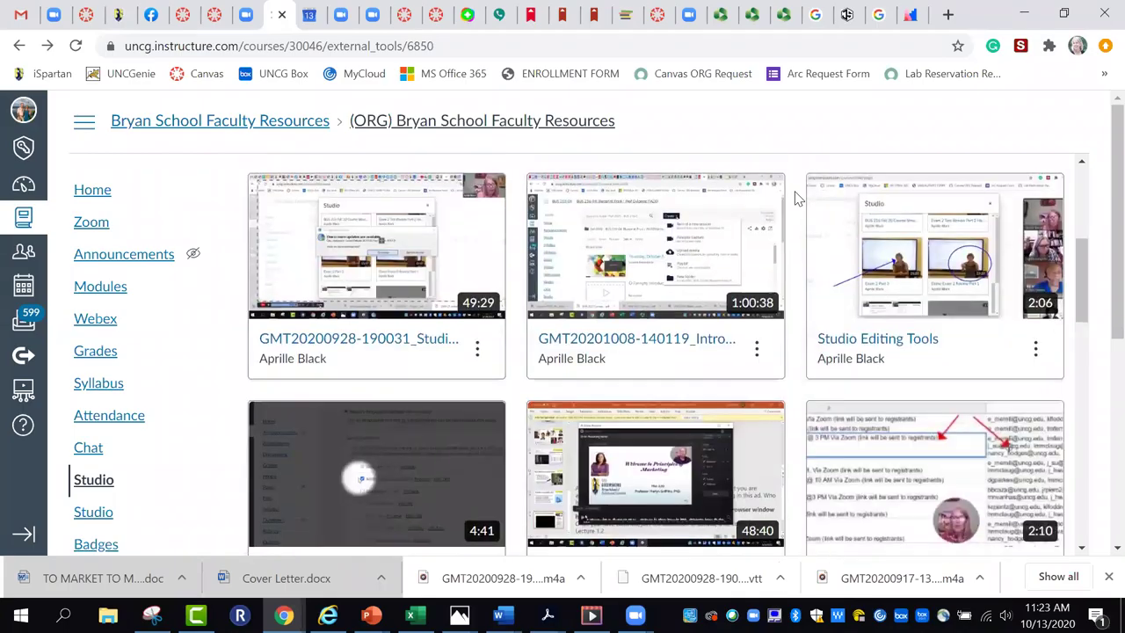
scroll(795, 197, "down", 3)
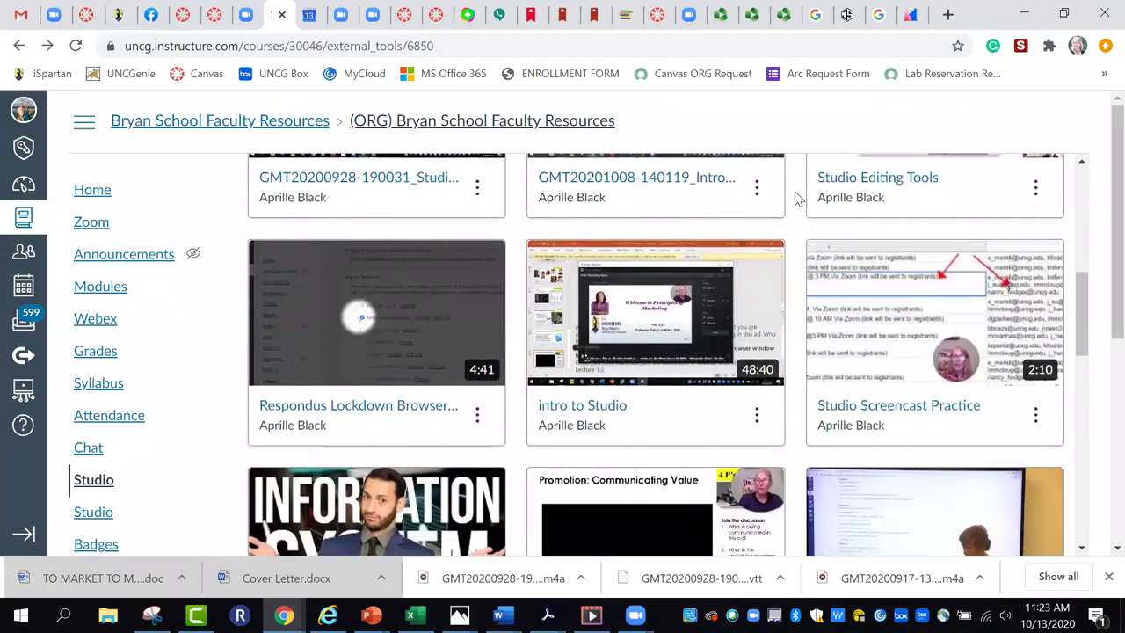
scroll(795, 198, "up", 2)
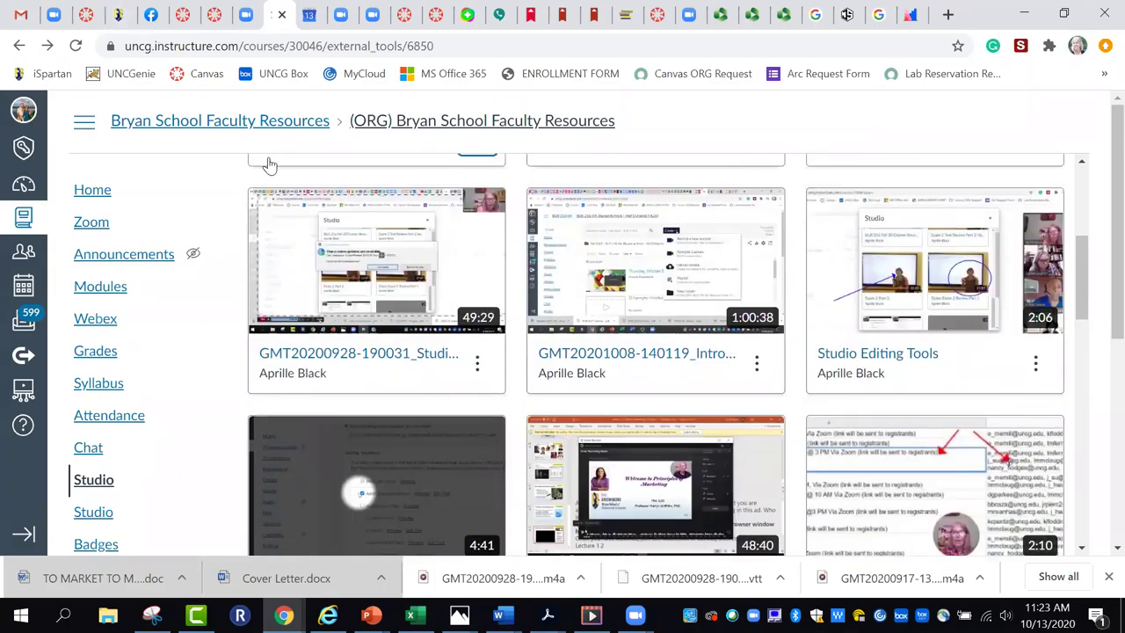
Step: Switch to the BUS 216-05 Panopto folder, open the "Videos Not For BUS 216" playlist and pause its playback
left_click(215, 15)
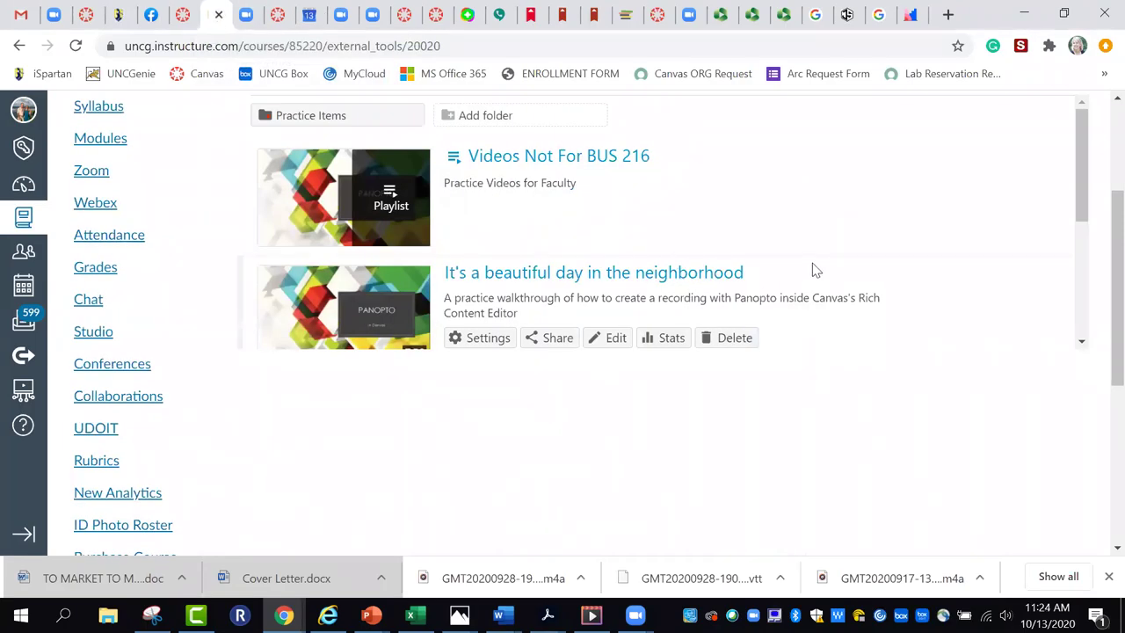
scroll(812, 263, "up", 3)
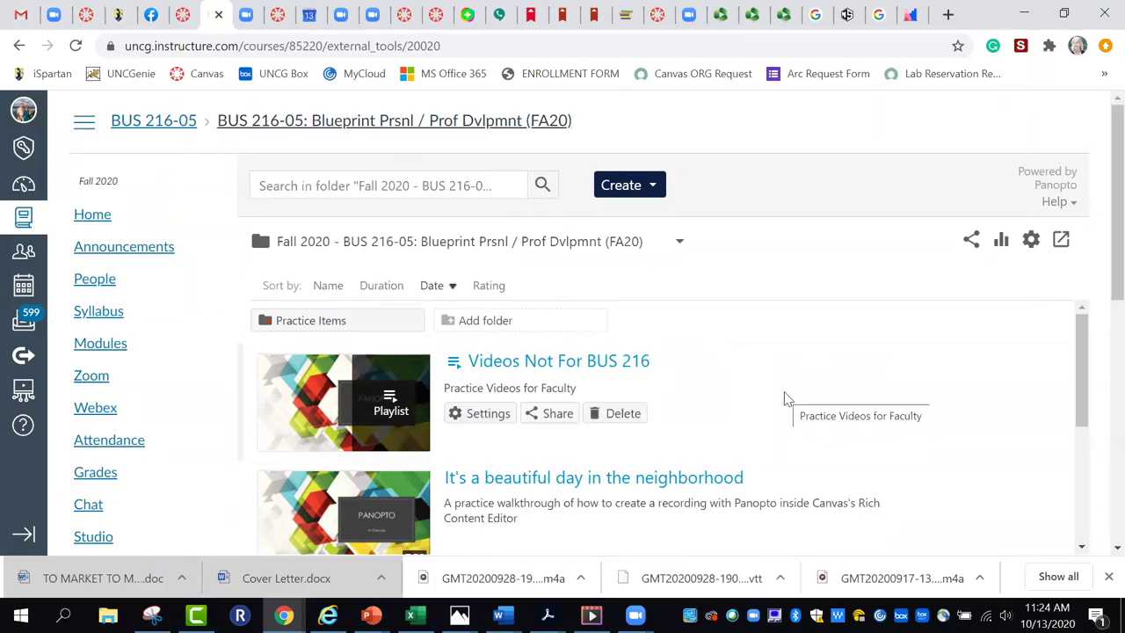
left_click(574, 356)
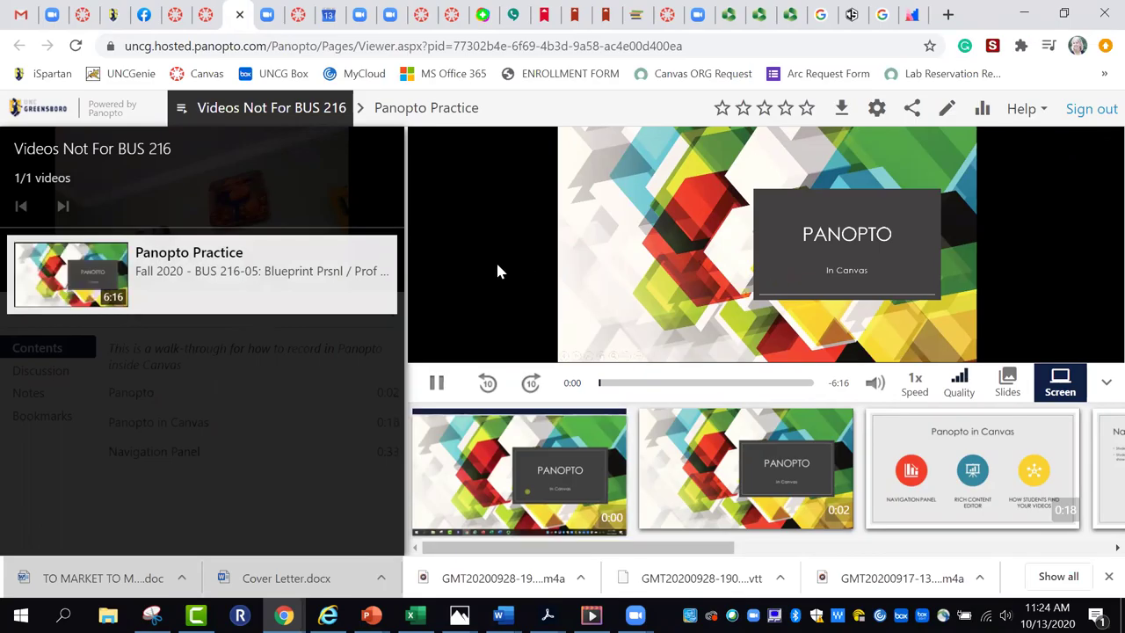
left_click(437, 385)
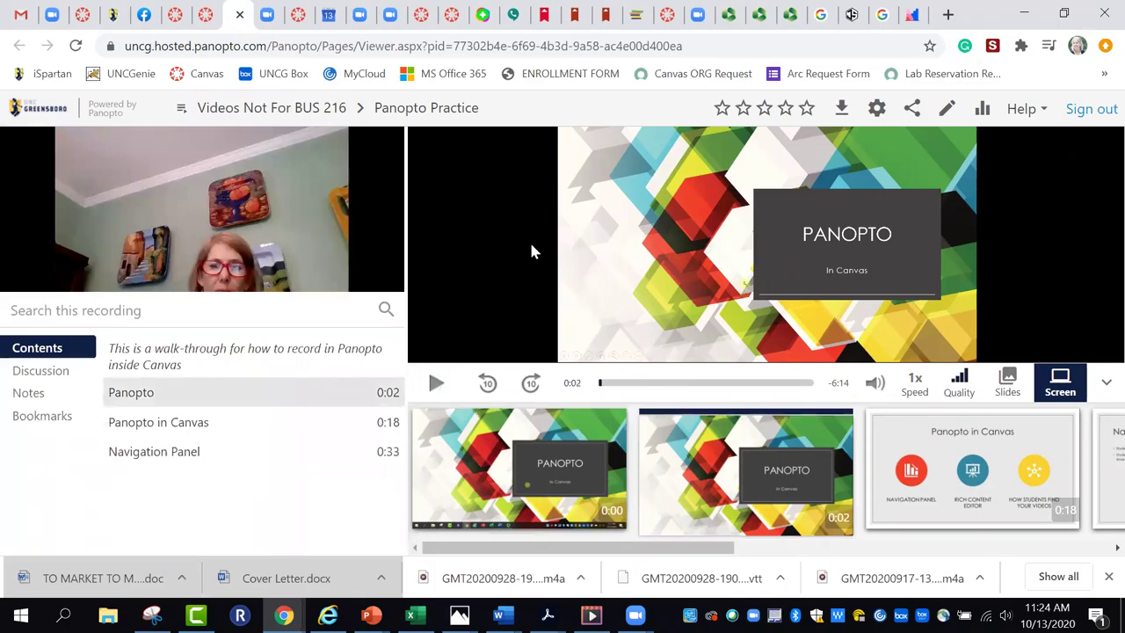
Step: Open the Panopto Practice video for editing and go to its quizzes section
left_click(944, 117)
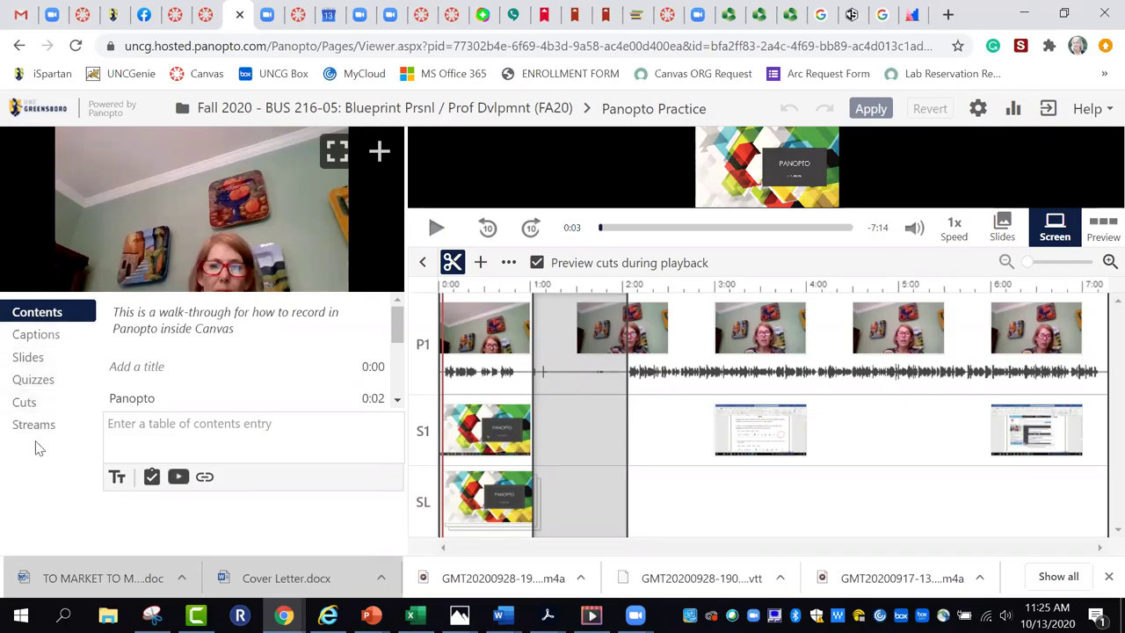
left_click(26, 385)
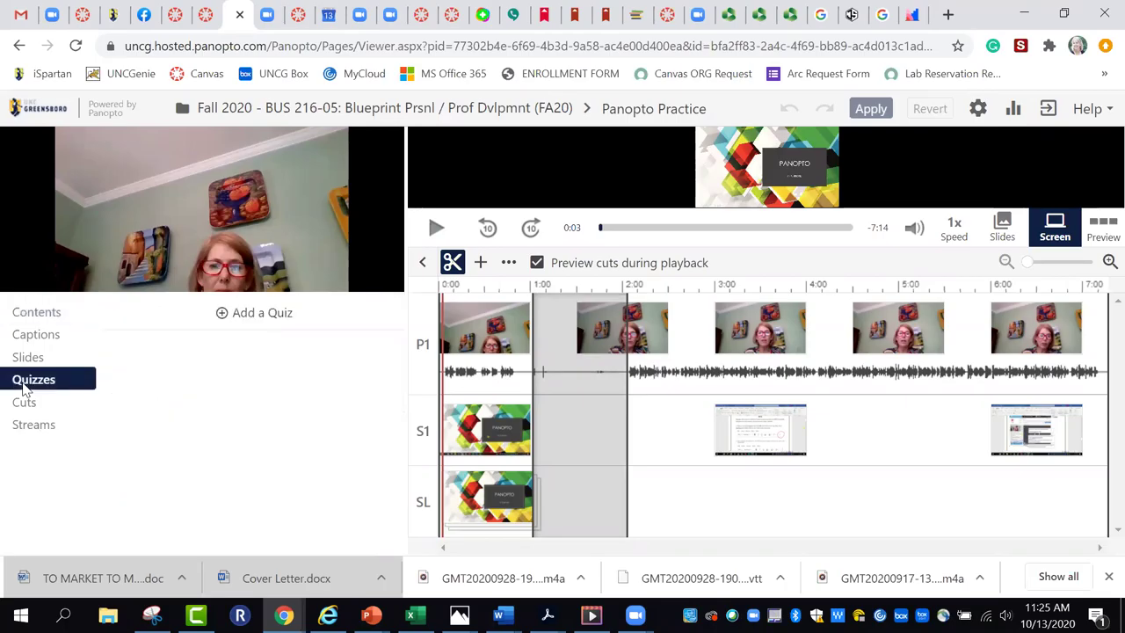